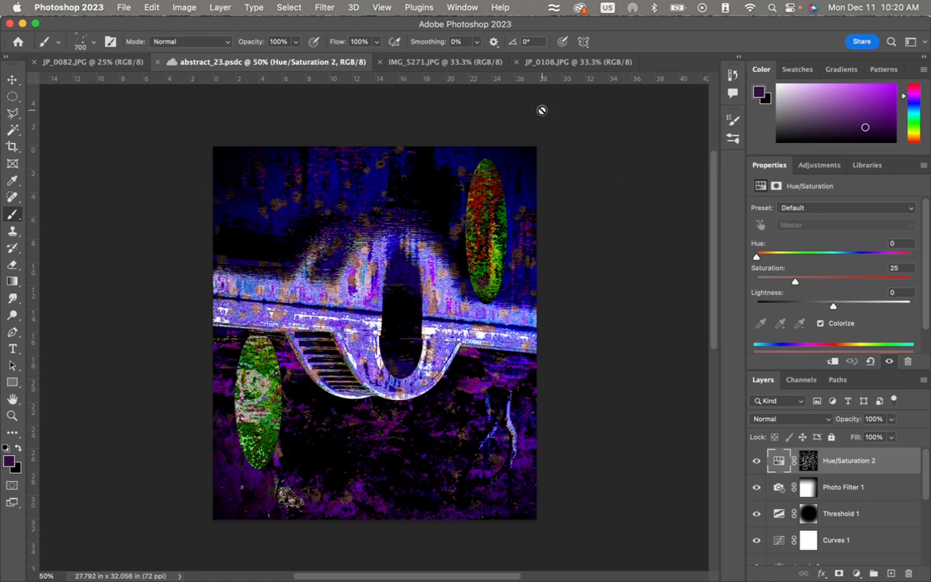
- In JP_0082.JPG, make a tall rectangular marquee selection and move its outline down over the tree's reflection and the rocks
click(467, 69)
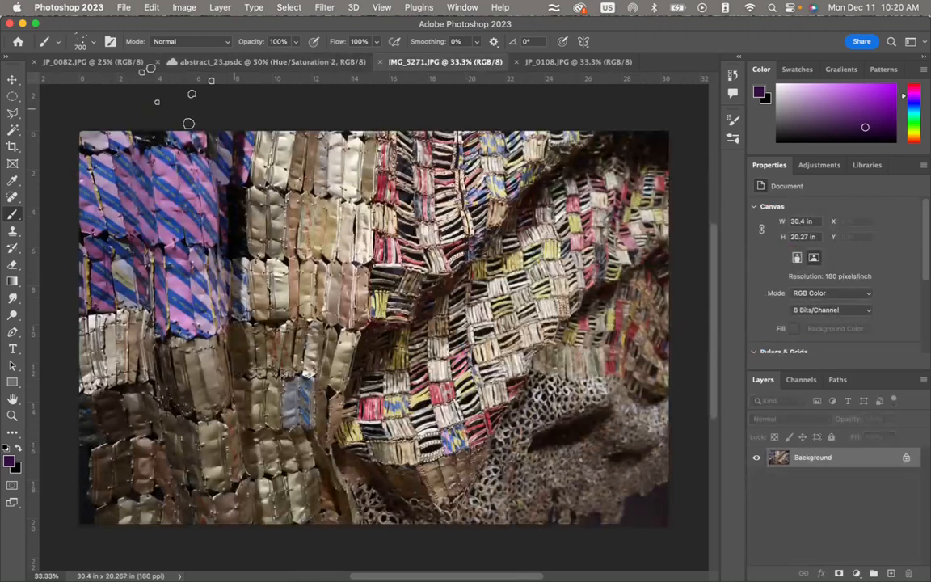
click(120, 63)
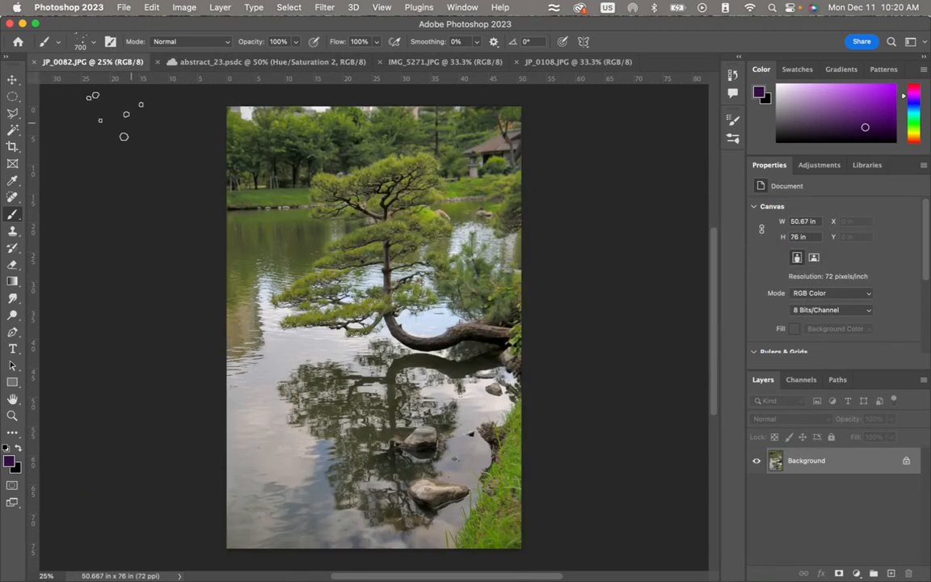
click(13, 97)
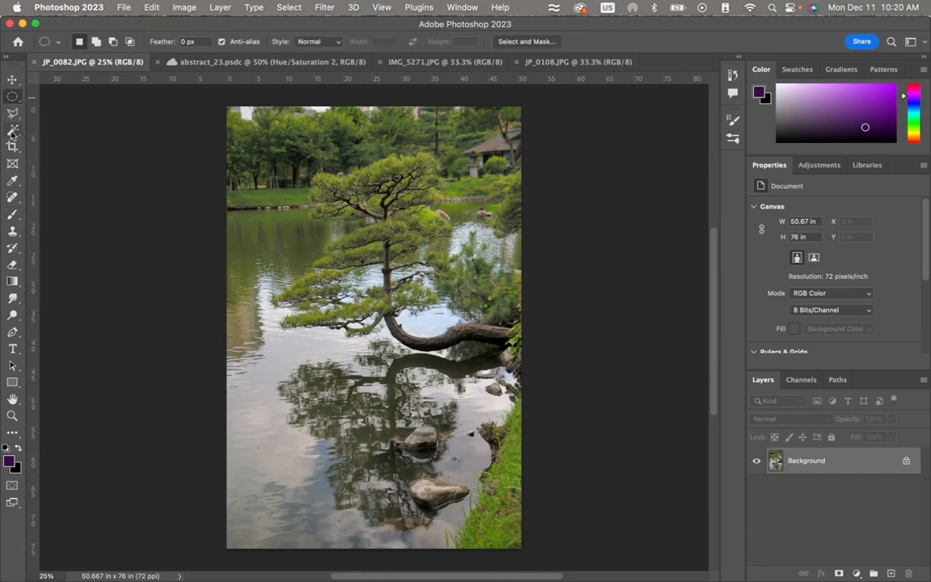
click(13, 97)
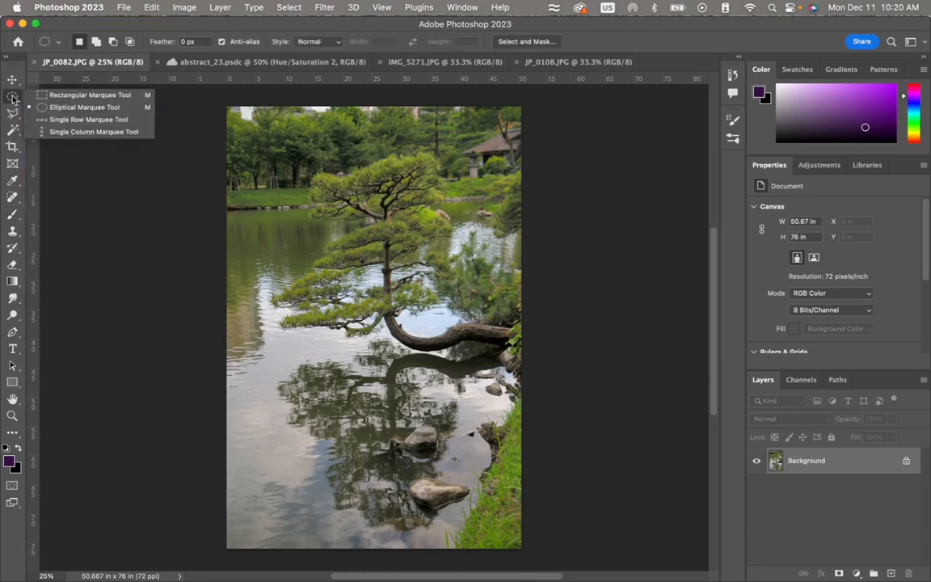
click(58, 95)
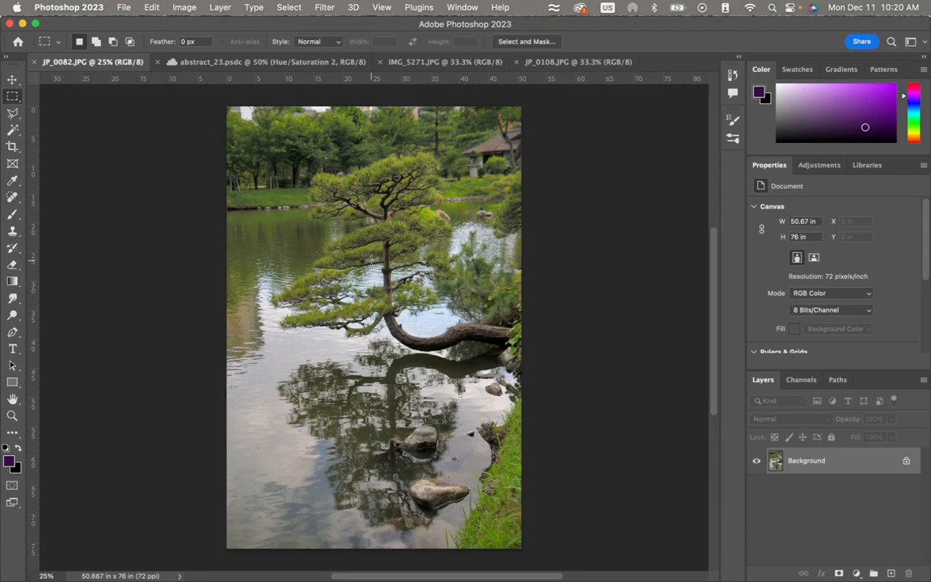
drag(372, 260, 477, 434)
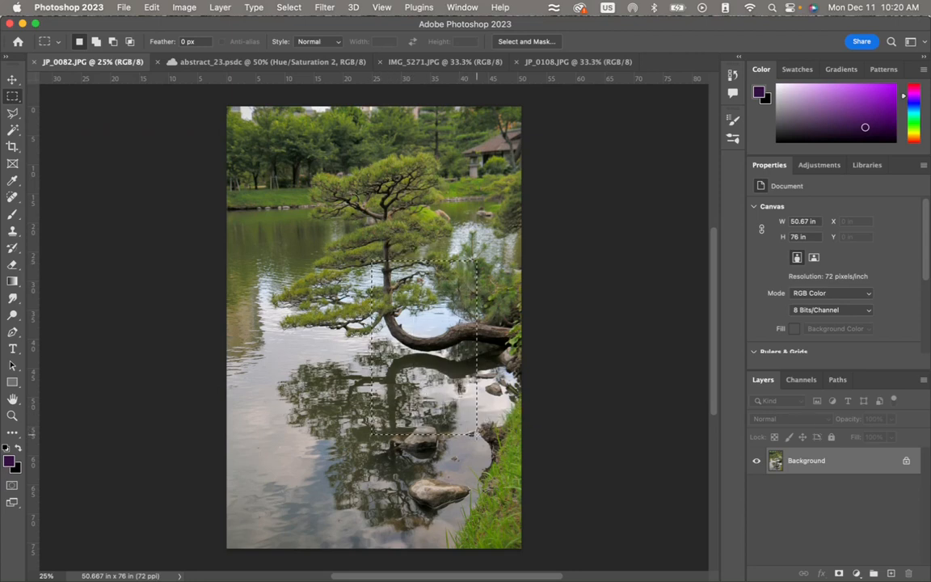
drag(440, 354, 422, 362)
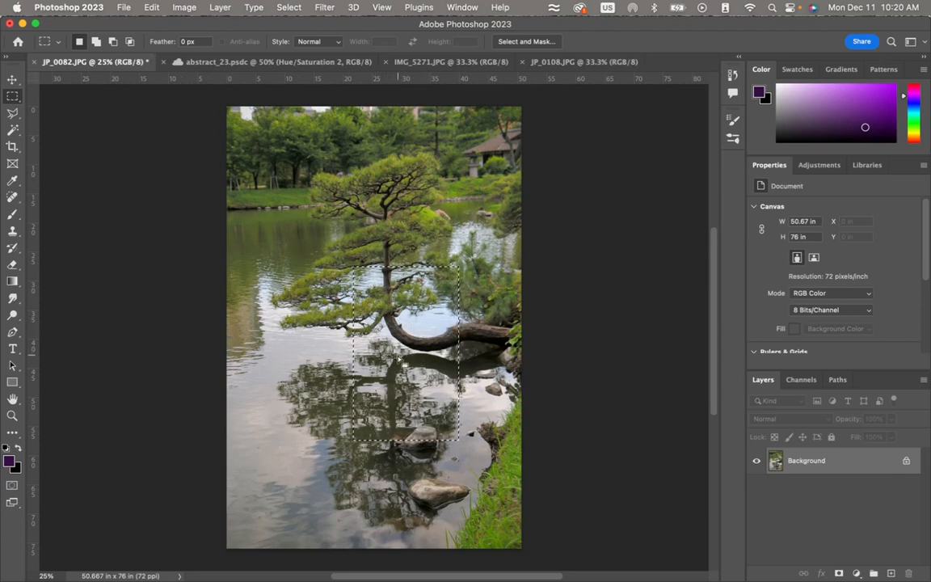
drag(398, 359, 383, 453)
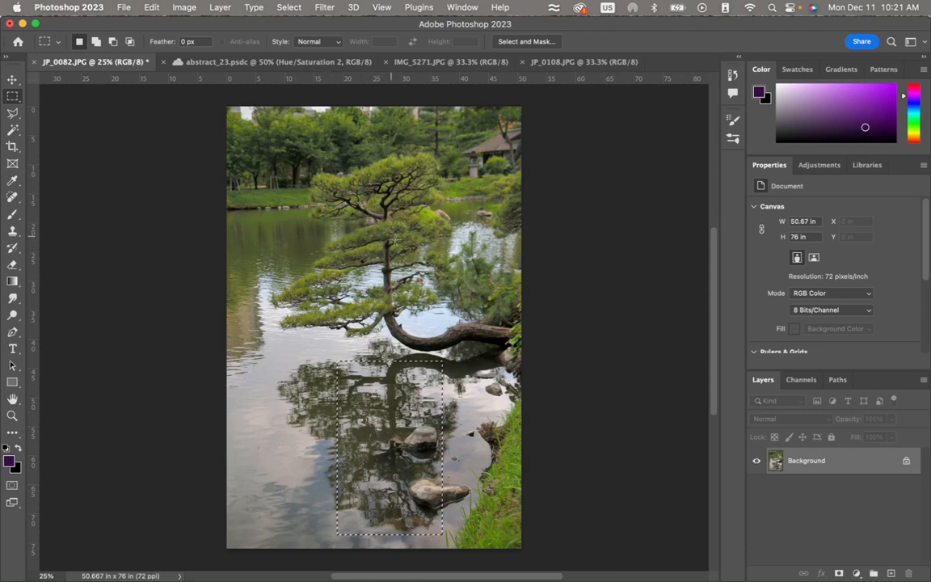
- Switch to the JP_0108.JPG bridge photo and activate the Crop tool
click(318, 68)
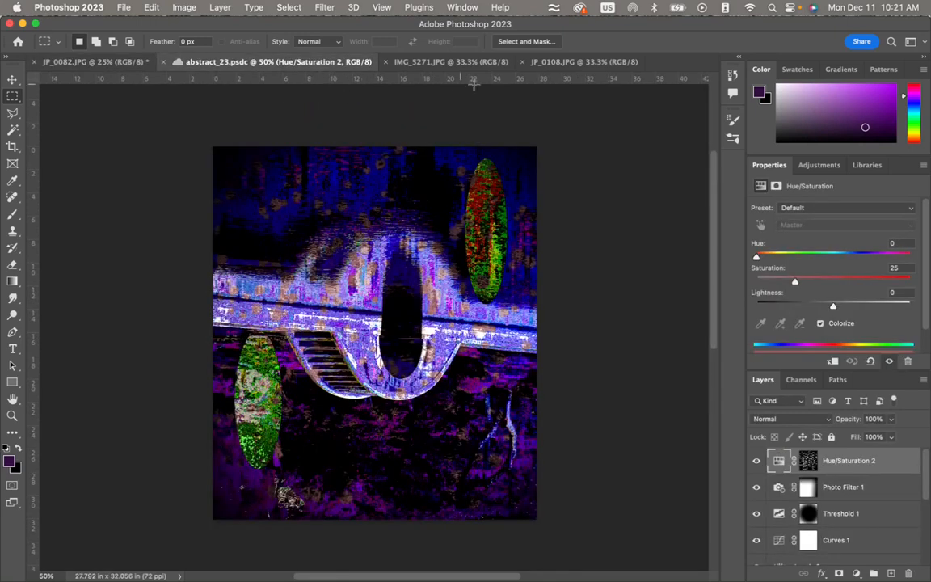
click(564, 64)
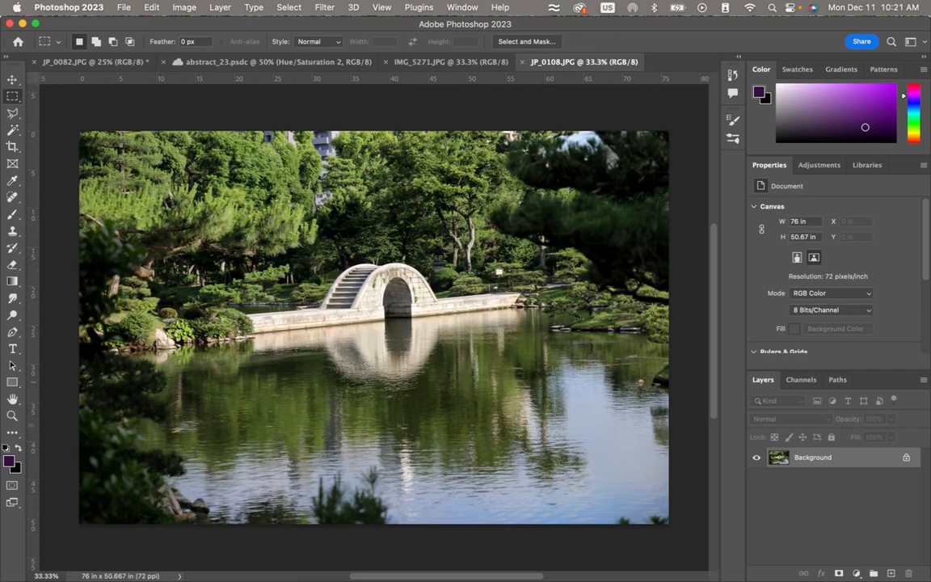
click(13, 147)
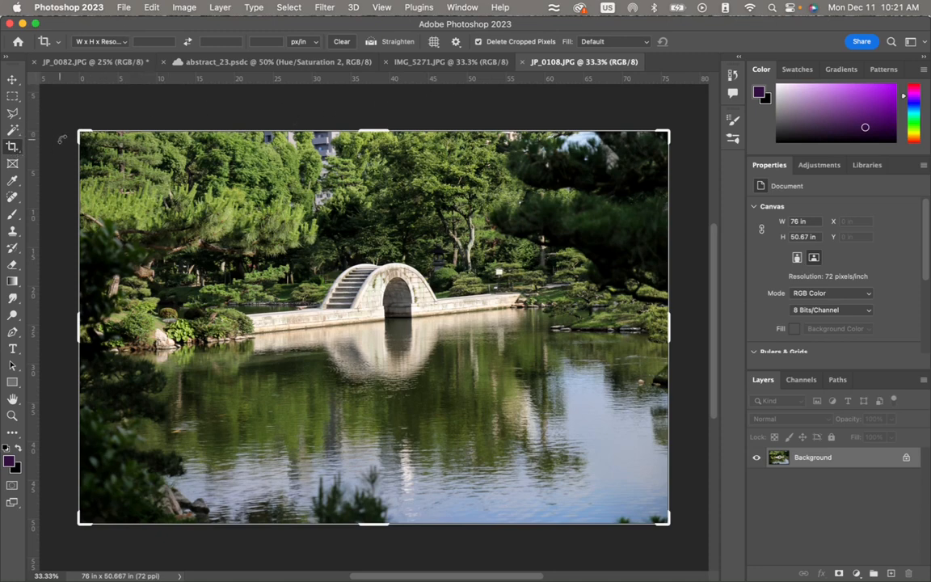
- Try a crop of about 27 × 28.4 in around the stone bridge and its reflection, and undo it
drag(80, 134, 184, 167)
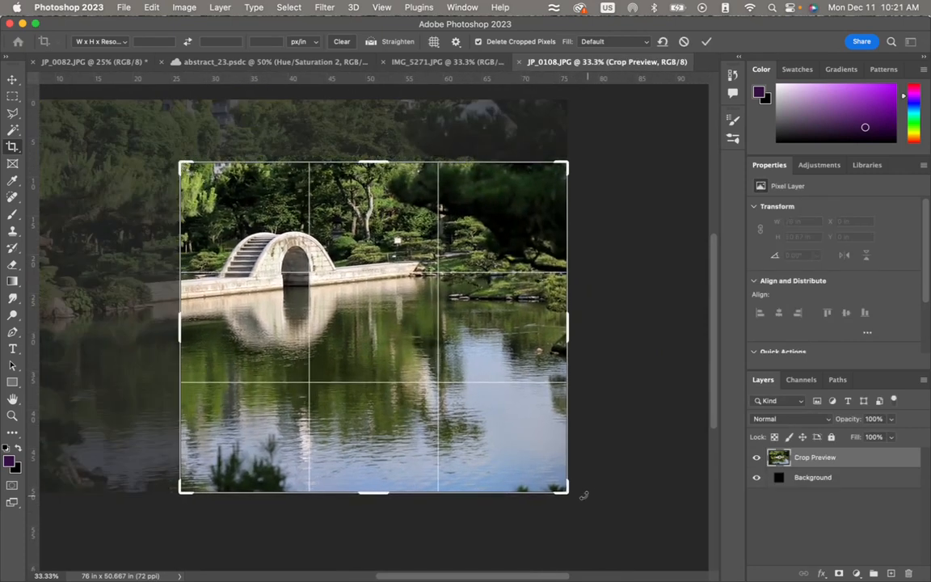
drag(568, 494, 478, 453)
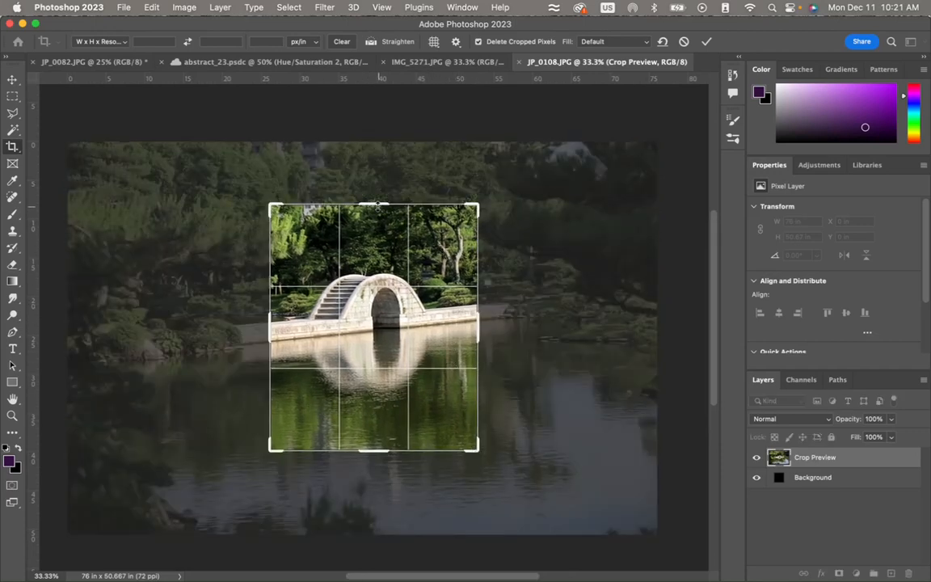
drag(374, 204, 375, 205)
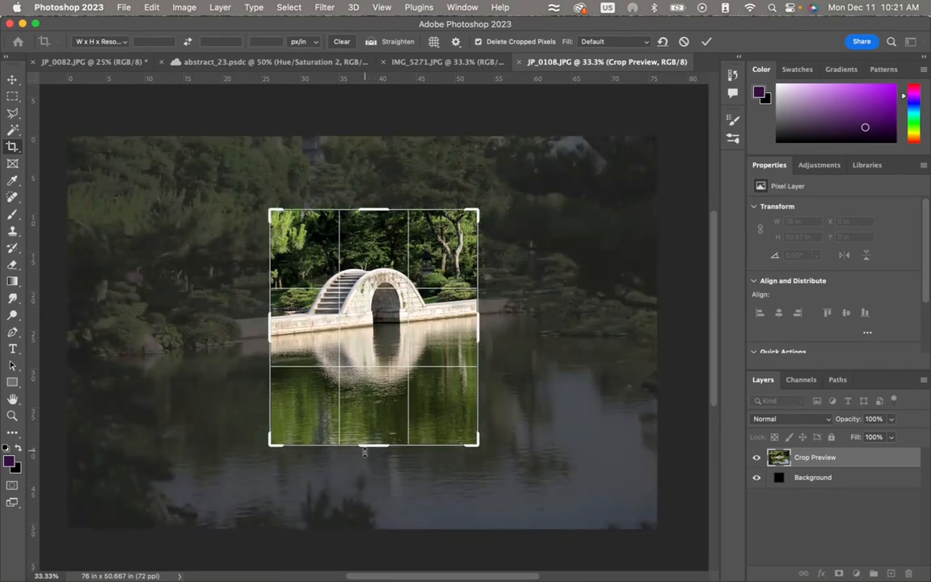
drag(364, 453, 365, 434)
mouse_move(383, 338)
mouse_down()
mouse_move(393, 332)
mouse_move(379, 327)
mouse_up()
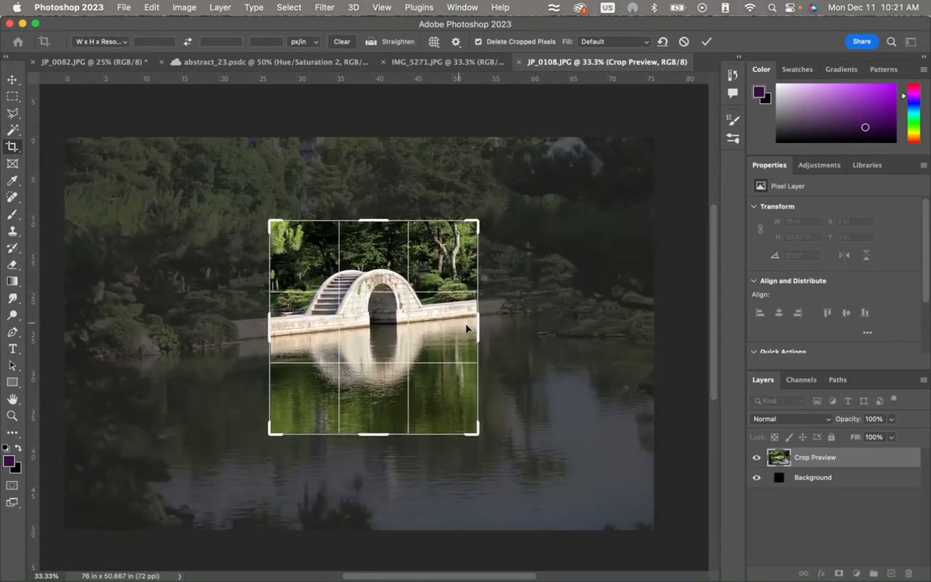
mouse_move(464, 332)
mouse_down()
mouse_move(456, 334)
mouse_move(488, 321)
mouse_move(481, 327)
mouse_up()
drag(369, 220, 374, 216)
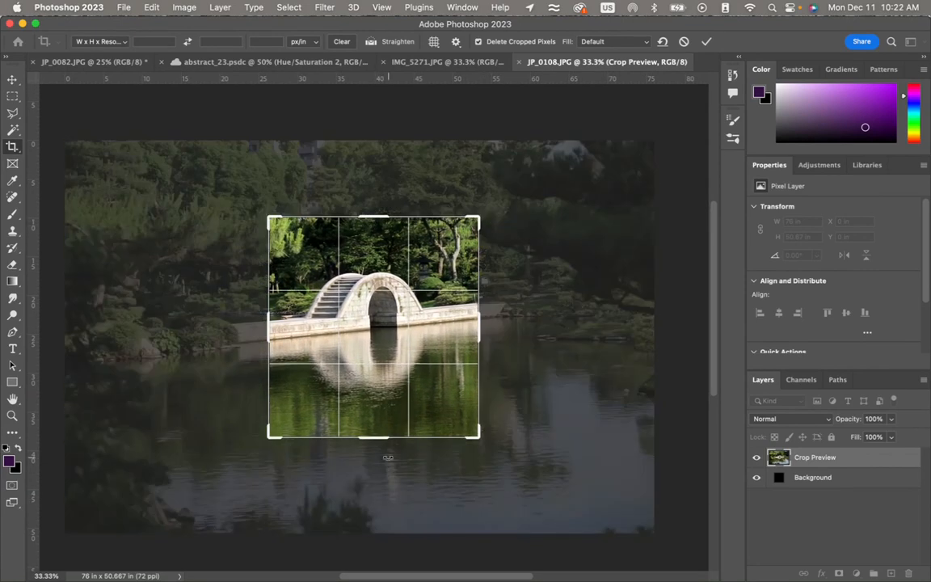
key(Return)
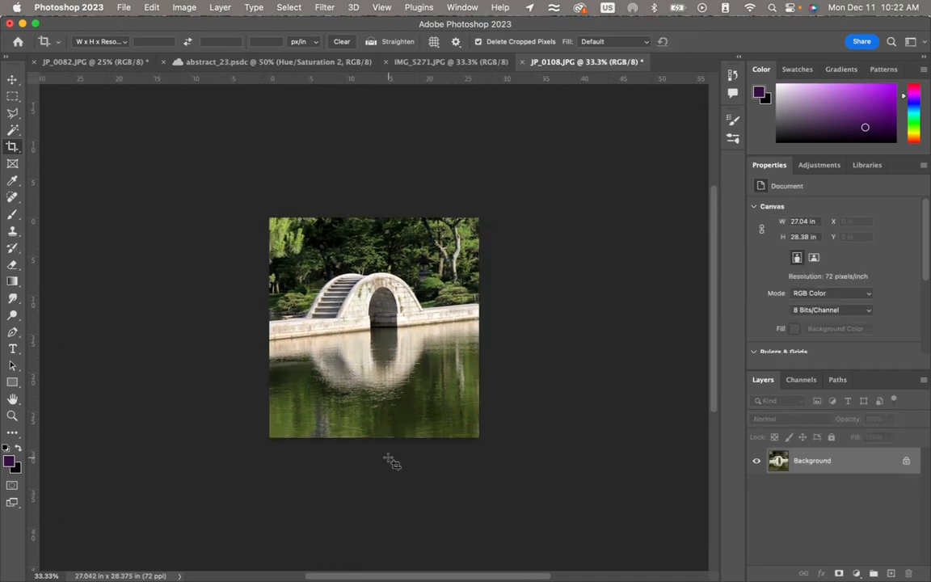
key(super+z)
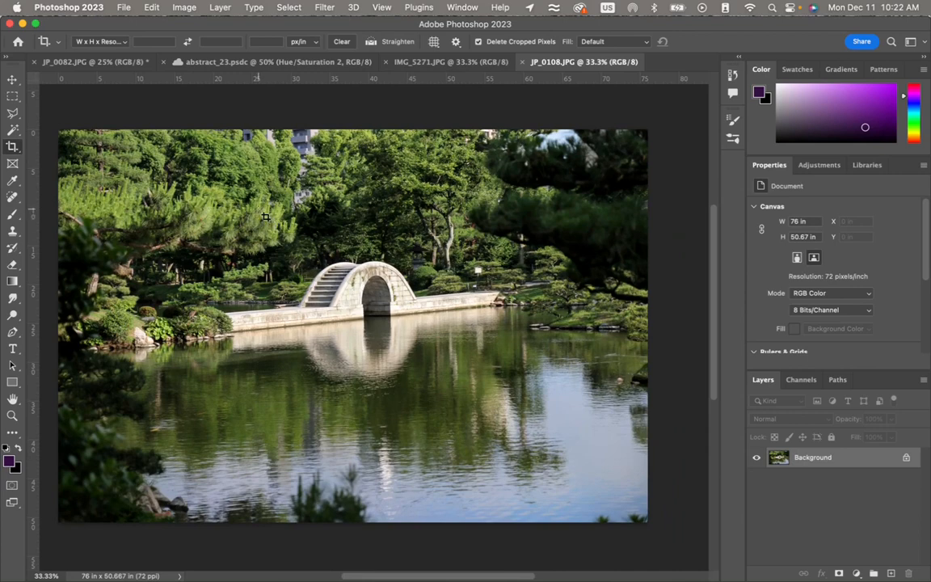
- Crop the photo to about 31.3 × 32.3 in, centred on the stone bridge and its reflection
drag(259, 210, 481, 420)
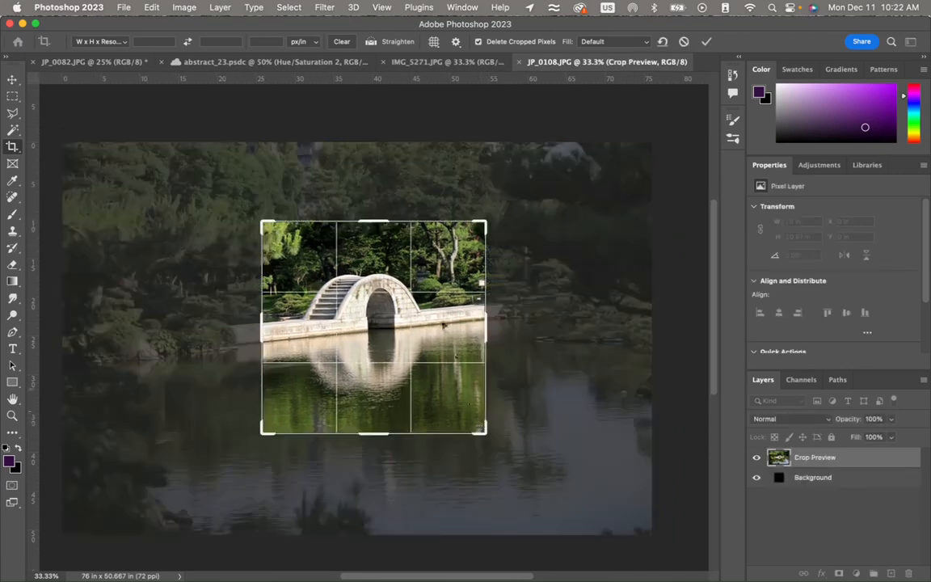
drag(380, 222, 378, 211)
drag(268, 339, 255, 325)
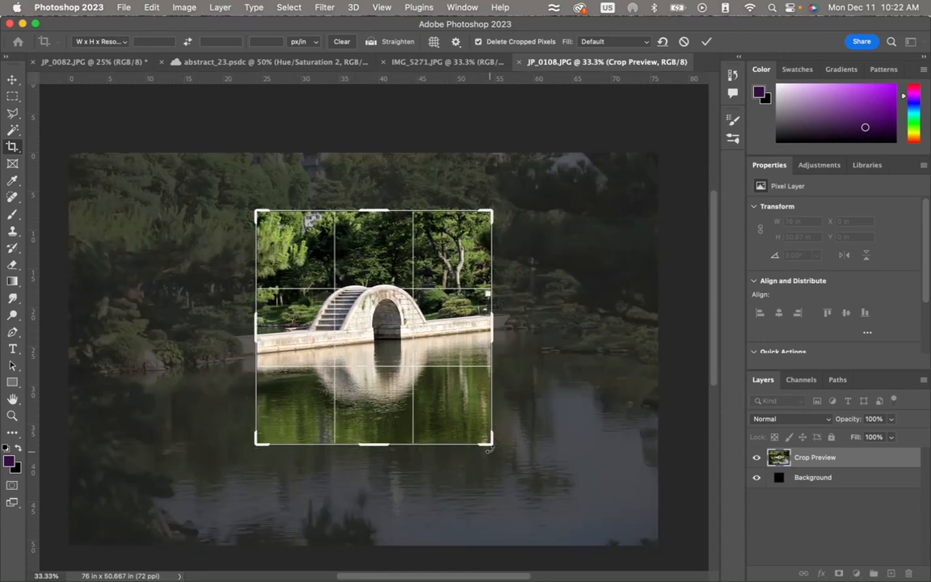
drag(491, 444, 506, 455)
mouse_move(475, 421)
mouse_down()
mouse_move(468, 411)
mouse_move(490, 425)
mouse_up()
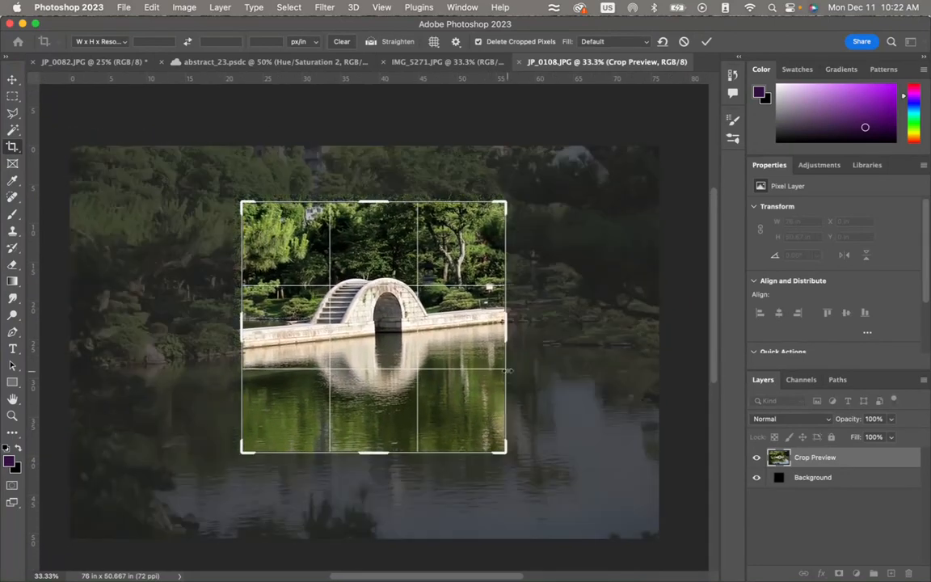
drag(507, 326, 429, 331)
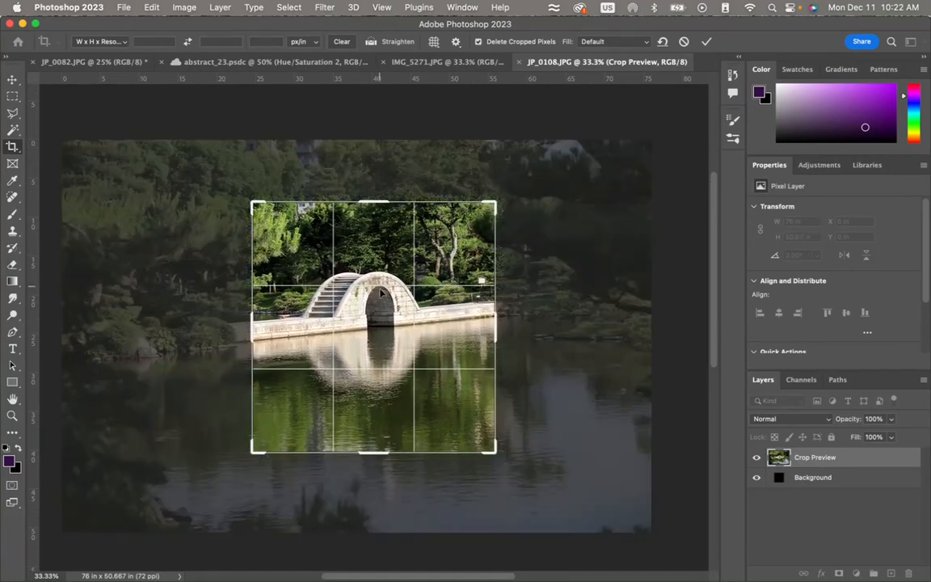
drag(379, 290, 373, 304)
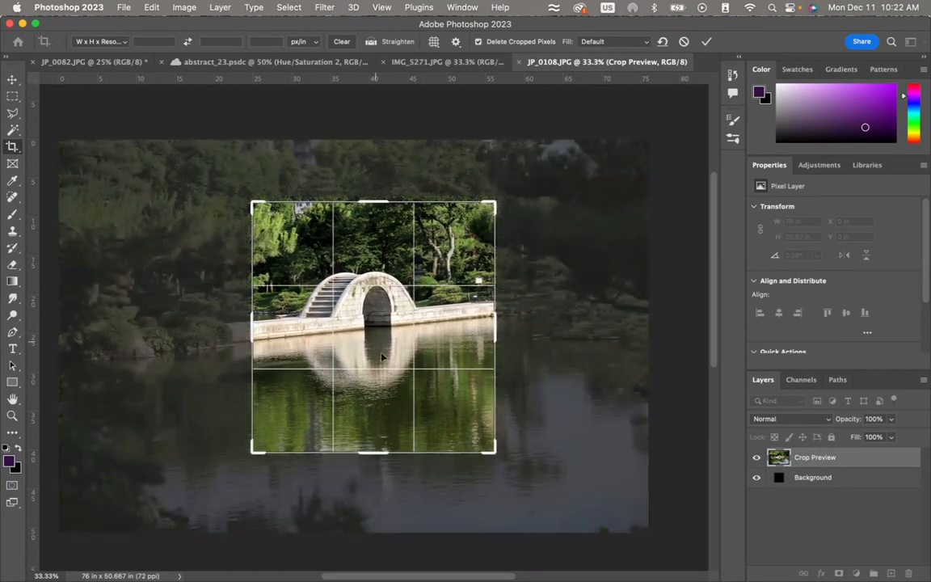
key(Return)
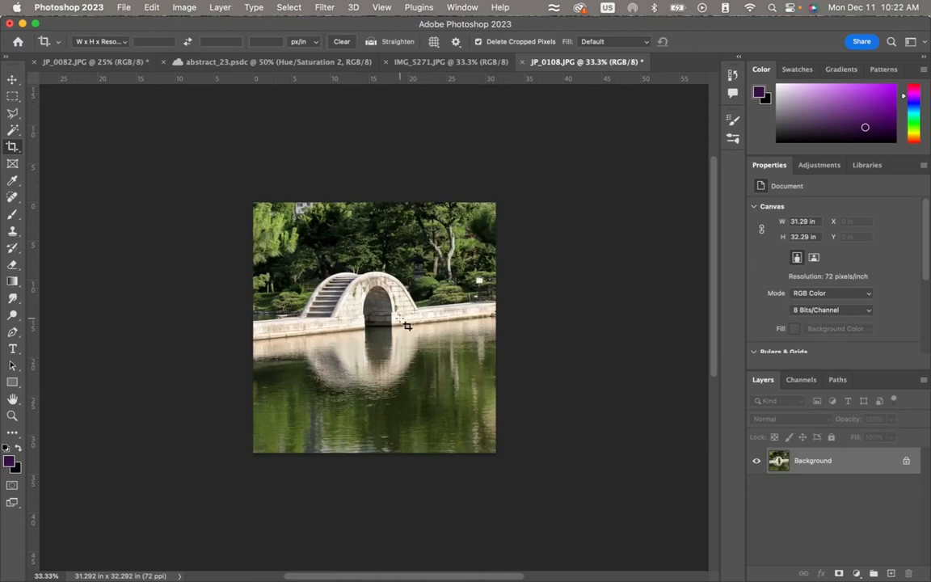
- Duplicate the Background layer as Background copy and hide the original Background layer
click(820, 165)
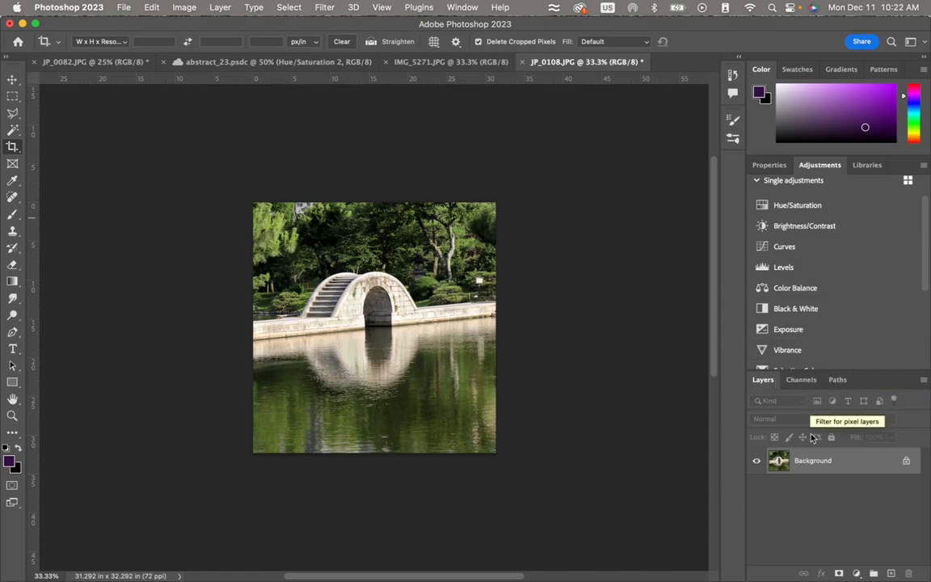
right_click(815, 466)
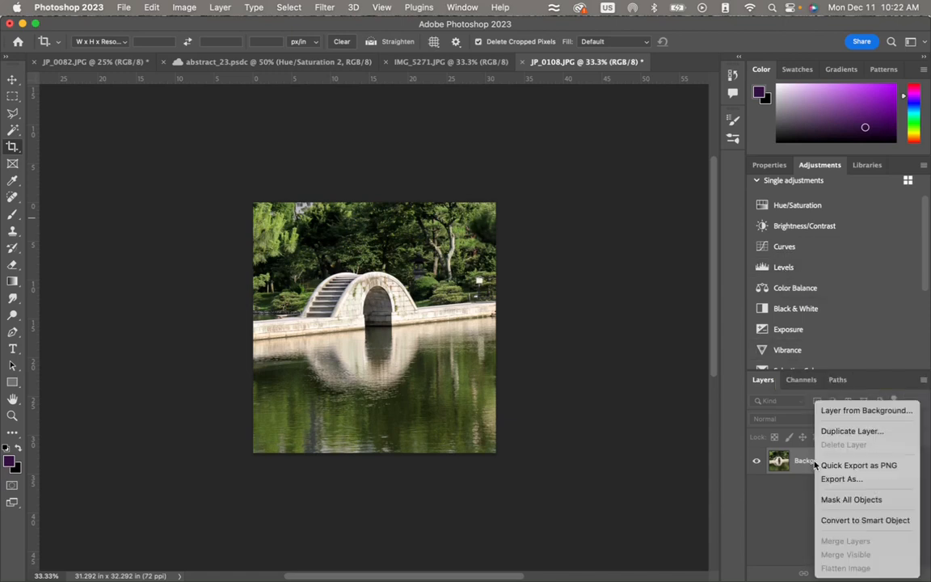
click(845, 430)
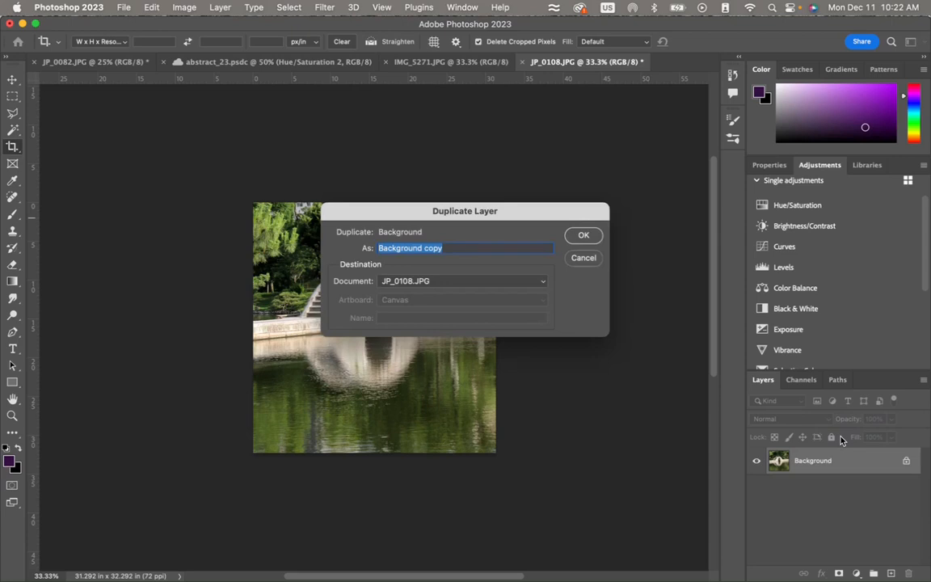
key(Return)
click(757, 487)
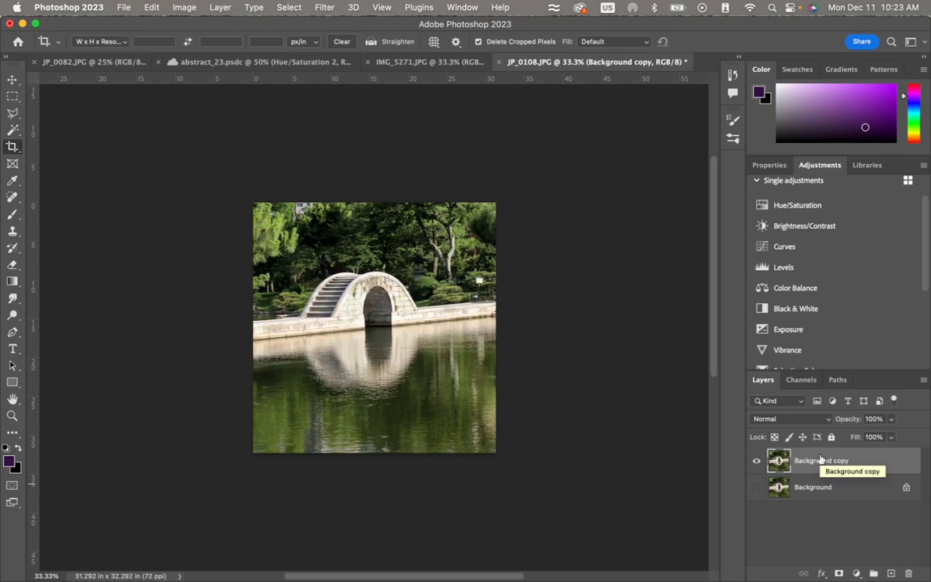
- Crop the image tighter to about 28.7 × 30.1 in, trimming its right and bottom edges
click(457, 335)
drag(496, 327, 441, 331)
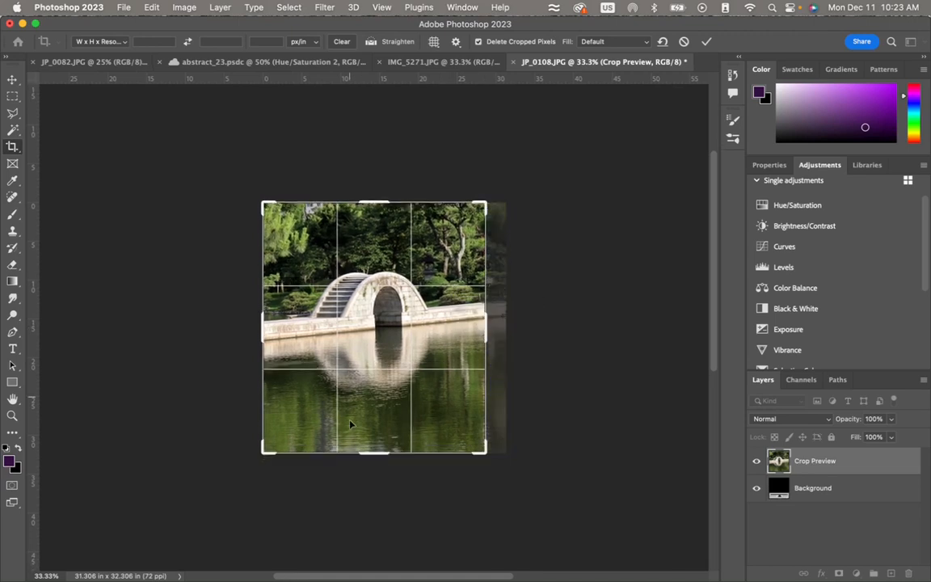
drag(372, 462, 374, 448)
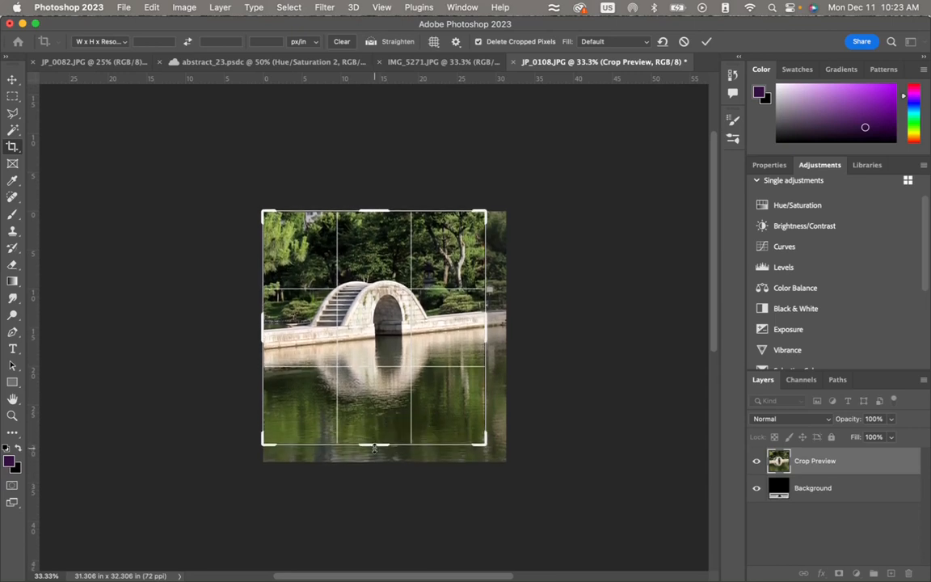
key(Return)
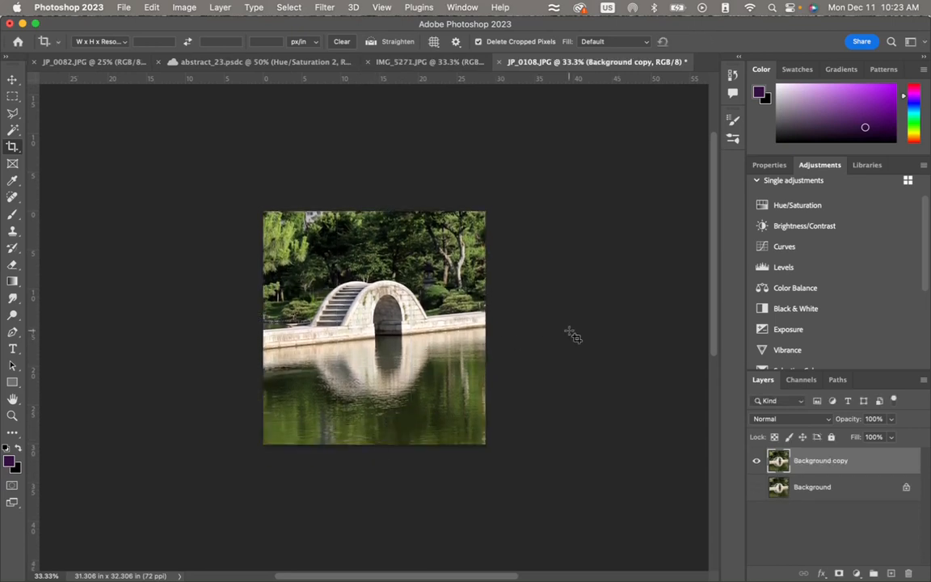
- Add a Levels adjustment layer above Background copy with the shadow input at 34 and the midtone at 2.67
click(784, 268)
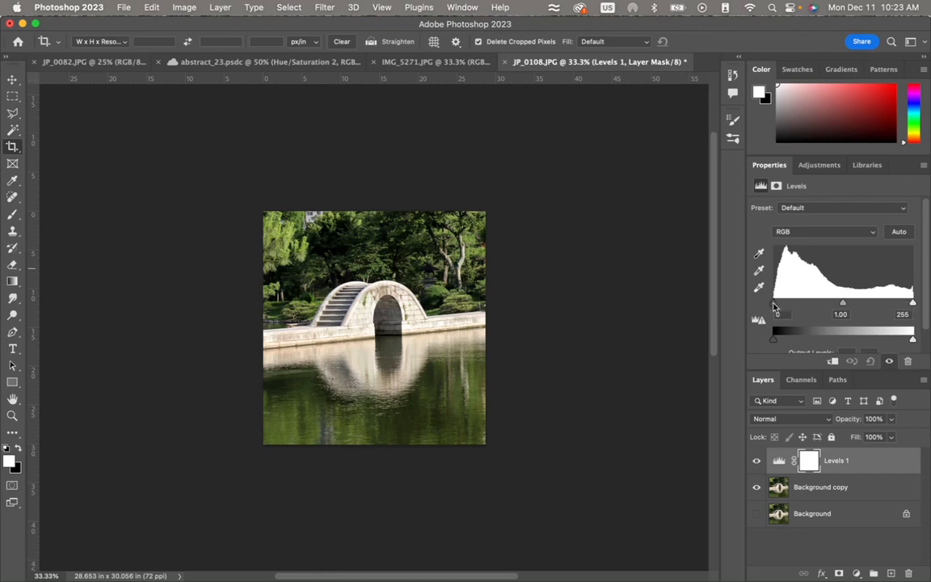
drag(775, 304, 798, 304)
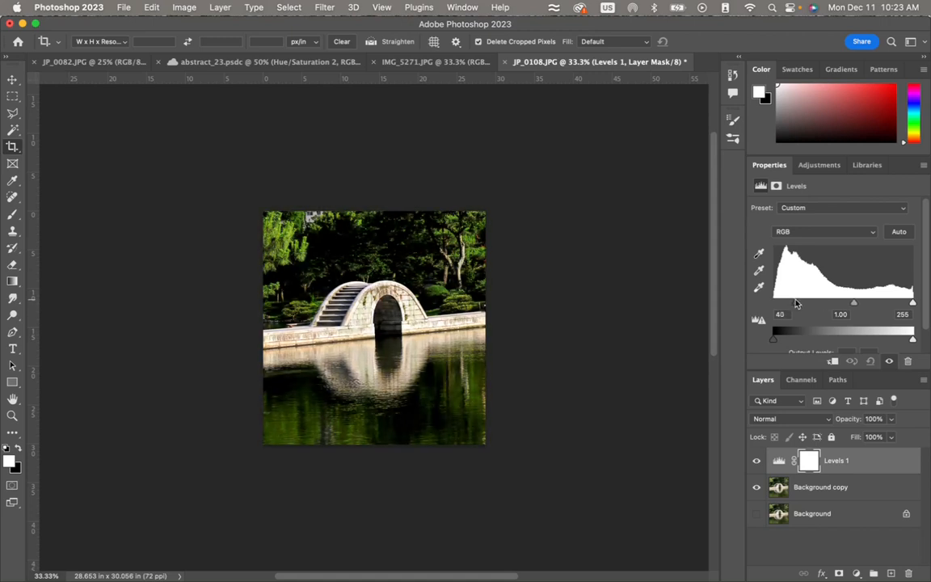
drag(793, 303, 792, 304)
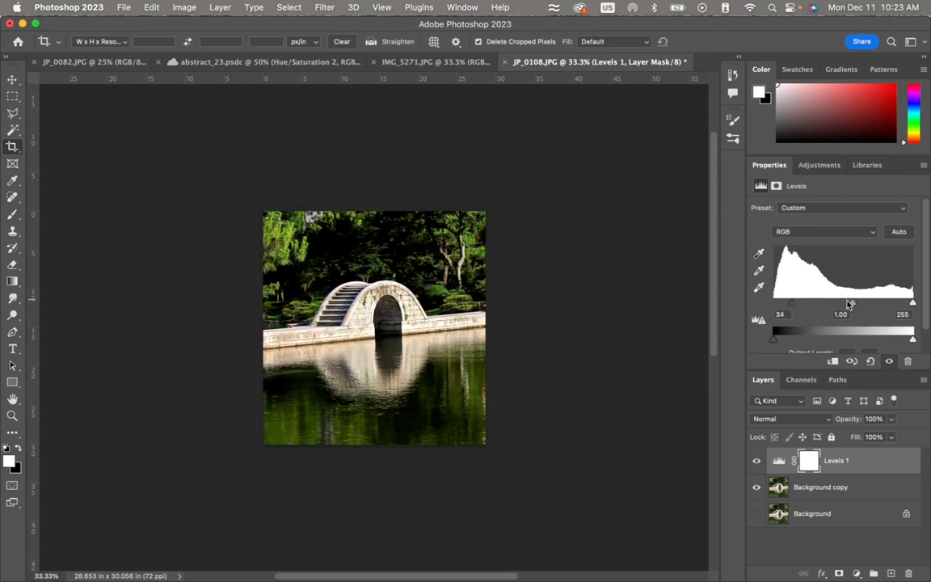
drag(854, 306, 813, 308)
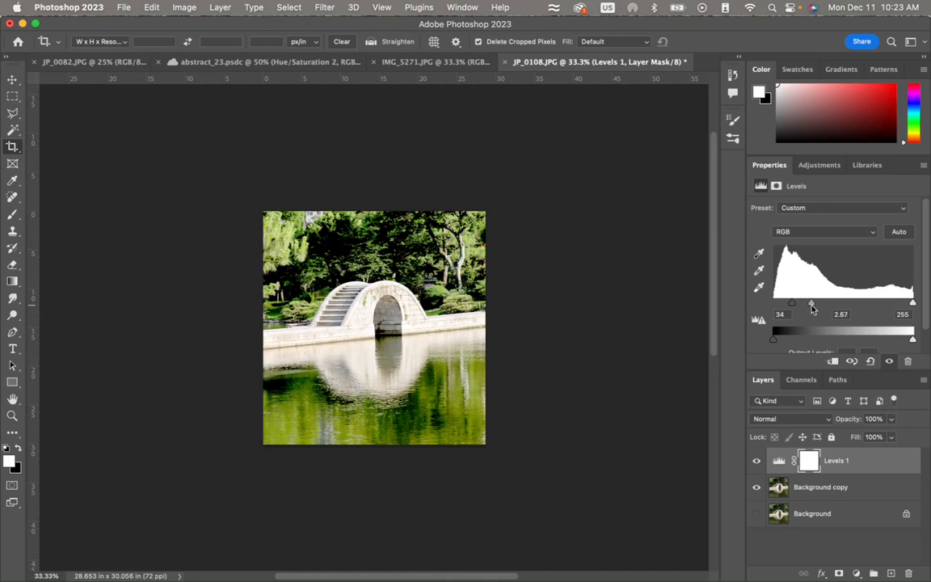
- Set the Levels 1 input values to 52 for shadows, 1.25 for midtones and 255 for highlights
drag(813, 308, 843, 308)
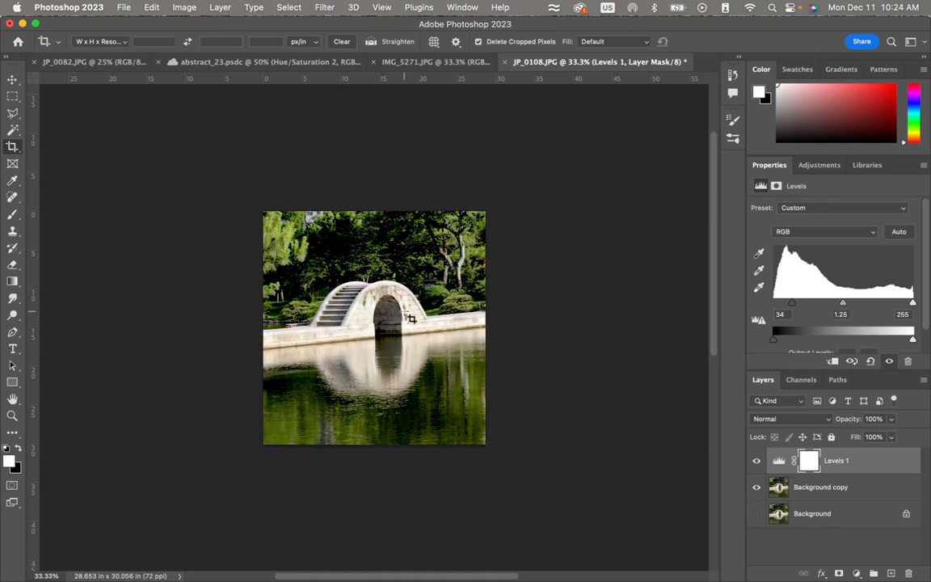
drag(913, 304, 854, 306)
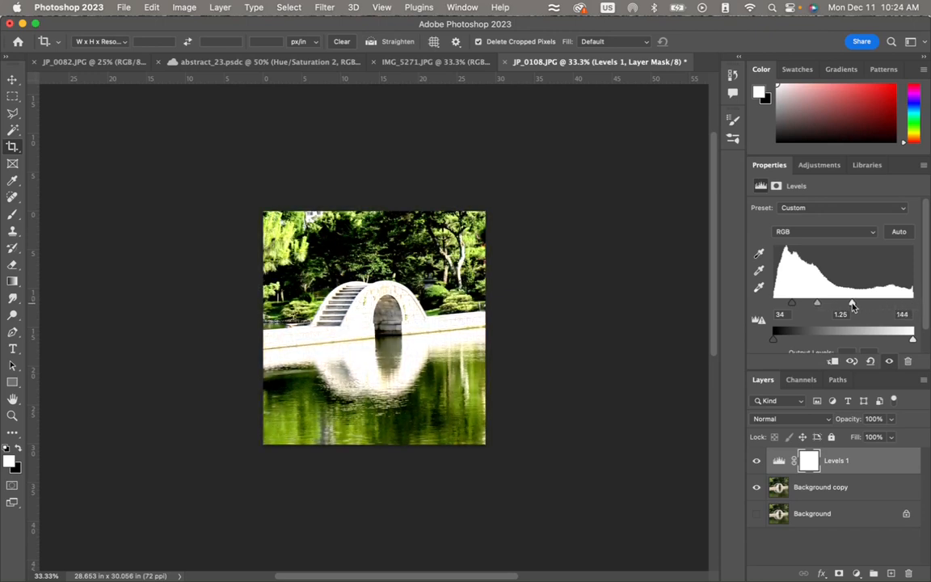
drag(852, 305, 915, 304)
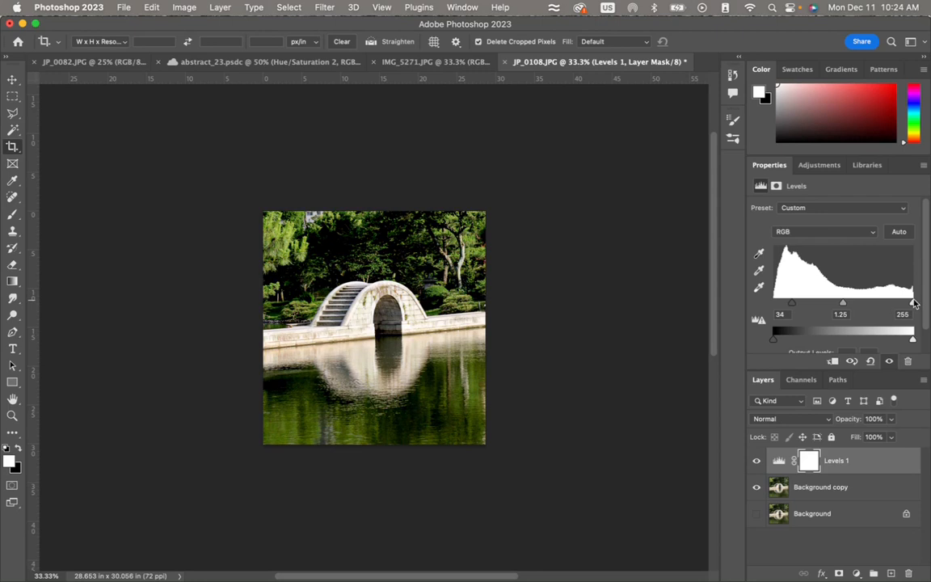
drag(792, 304, 803, 305)
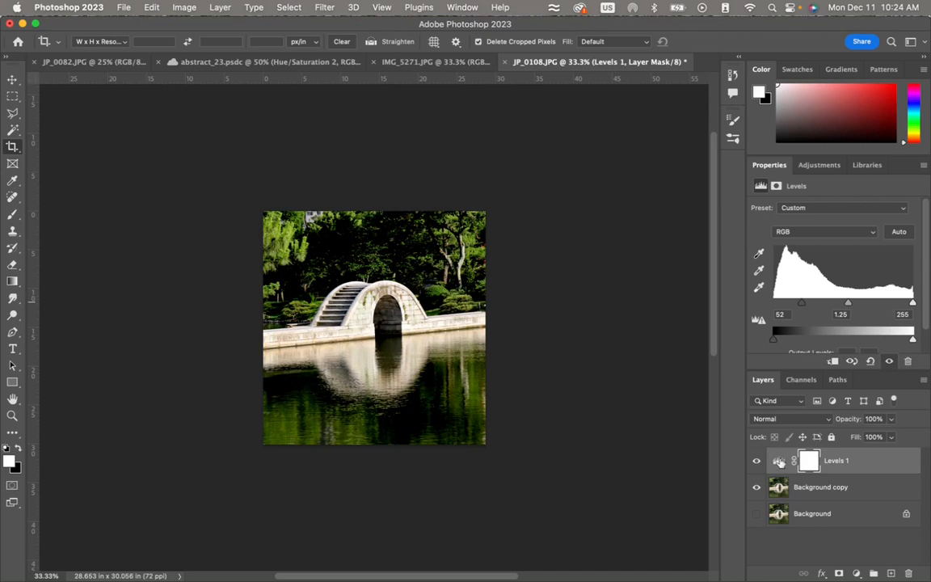
- Add a Curves adjustment layer and bend its RGB curve into steep peaks and dips, with points at input/output 51/153 and 81/119
click(819, 165)
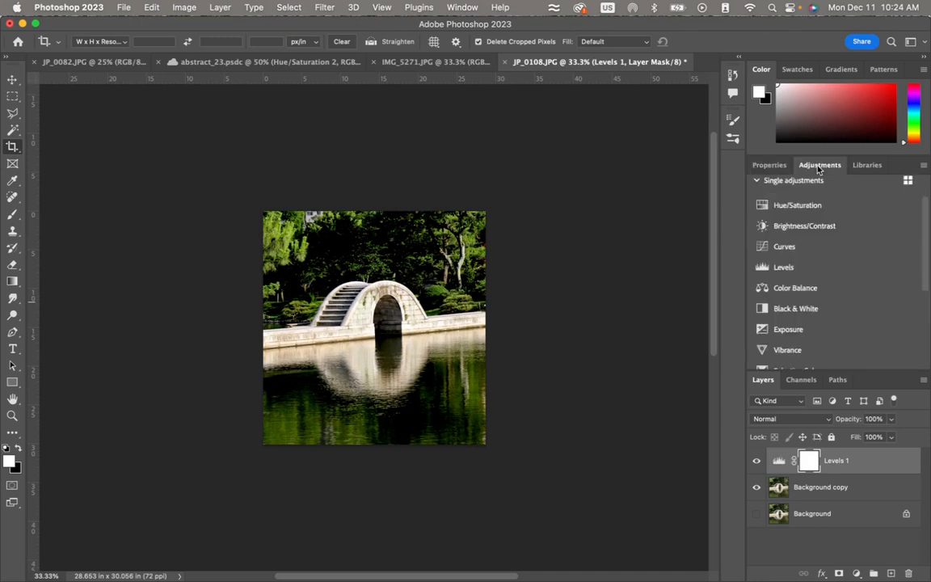
click(784, 246)
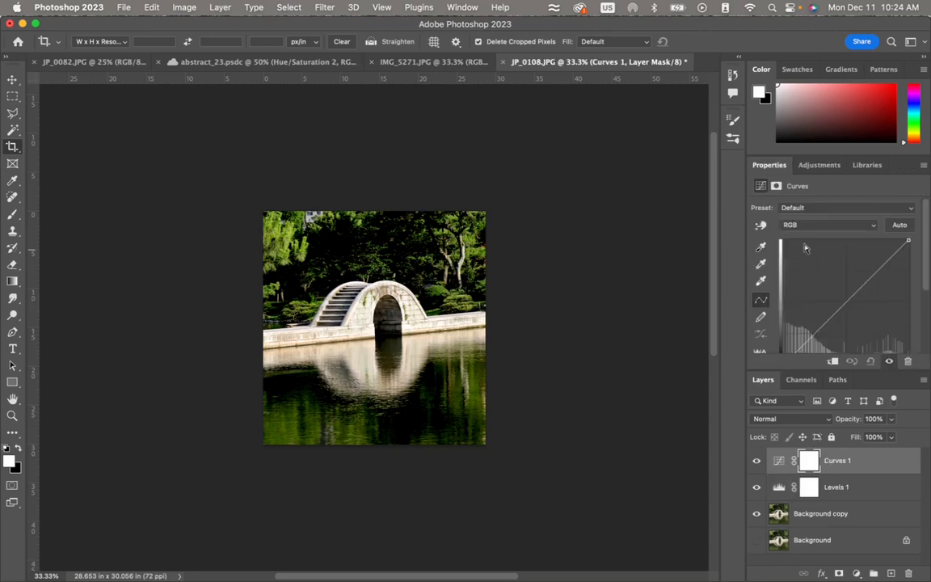
double_click(765, 69)
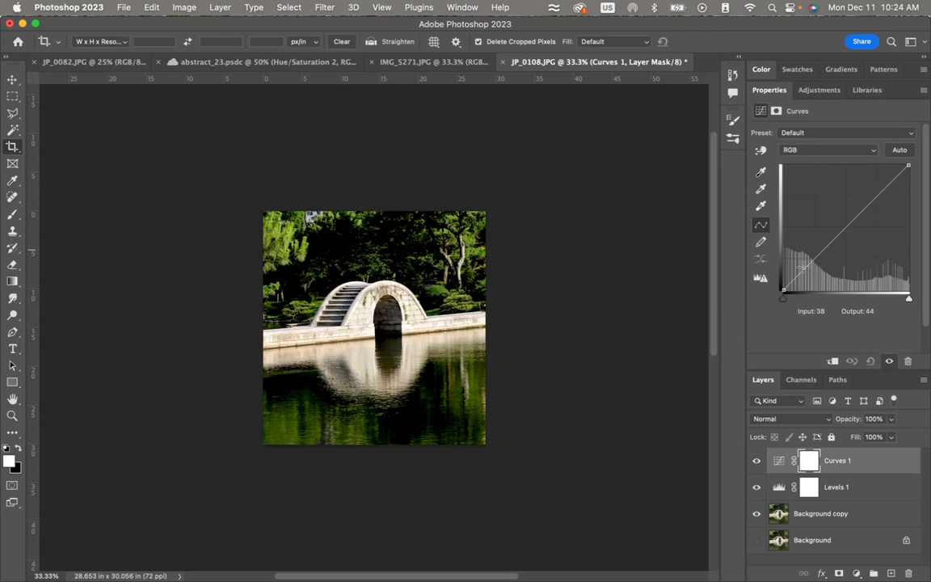
drag(805, 268, 805, 273)
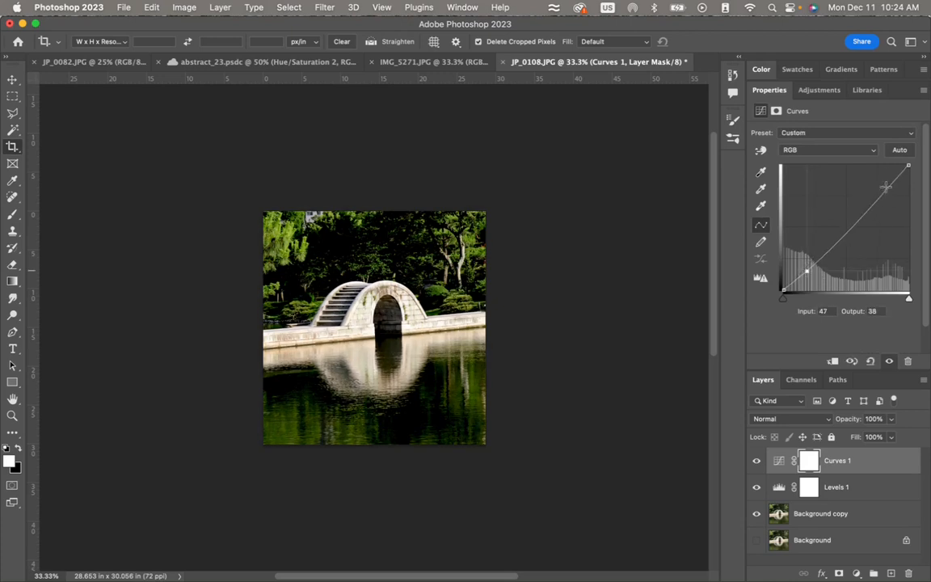
drag(878, 204, 857, 246)
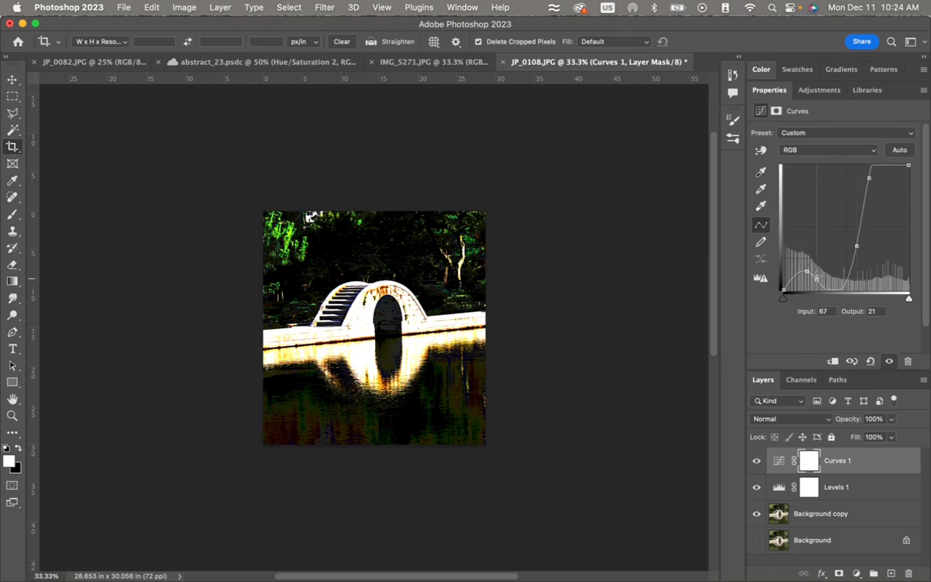
drag(809, 284, 808, 213)
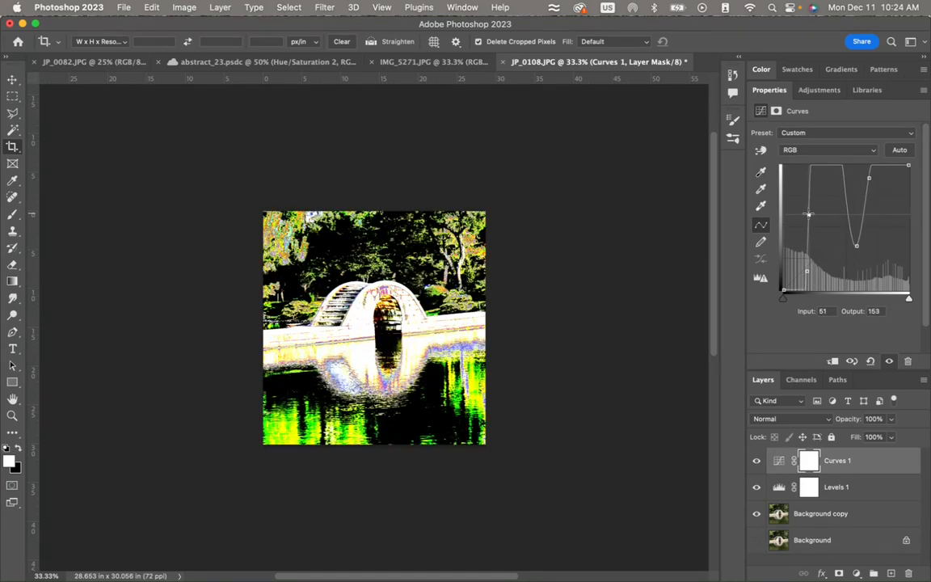
drag(823, 166, 823, 232)
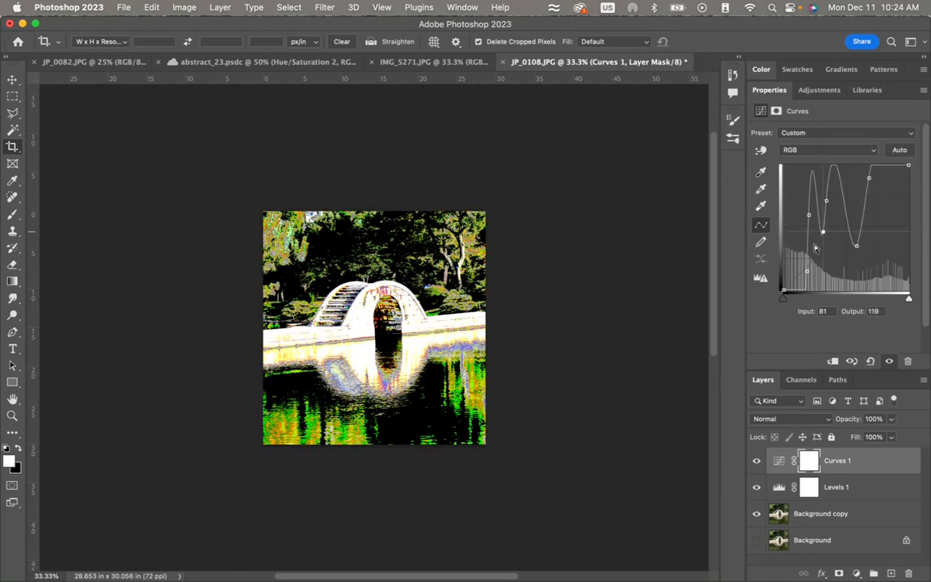
- Remove the low shadow point at input 47 from the curve, and move the black point to input 38 and the white point inward
drag(809, 272, 726, 234)
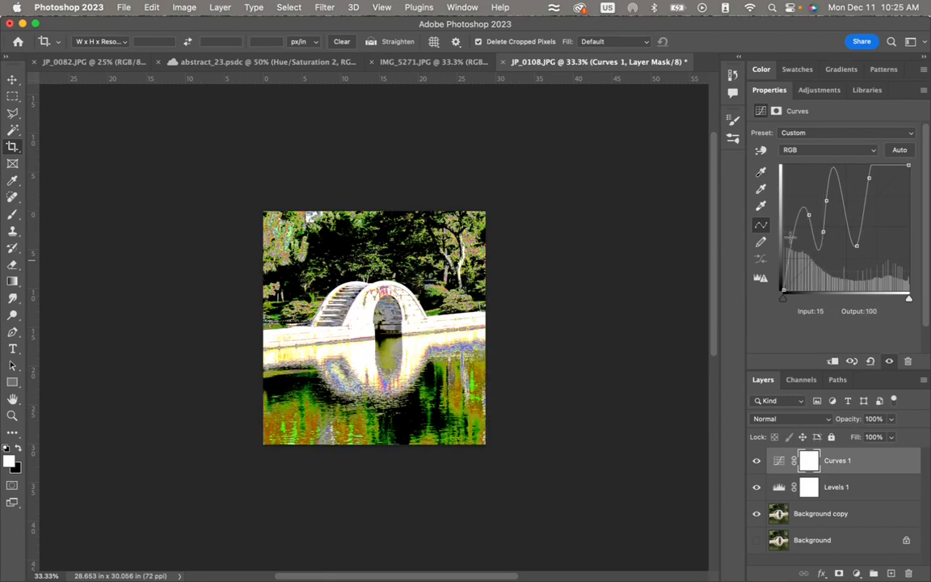
click(800, 246)
drag(799, 247, 724, 228)
drag(910, 300, 881, 303)
drag(785, 301, 803, 303)
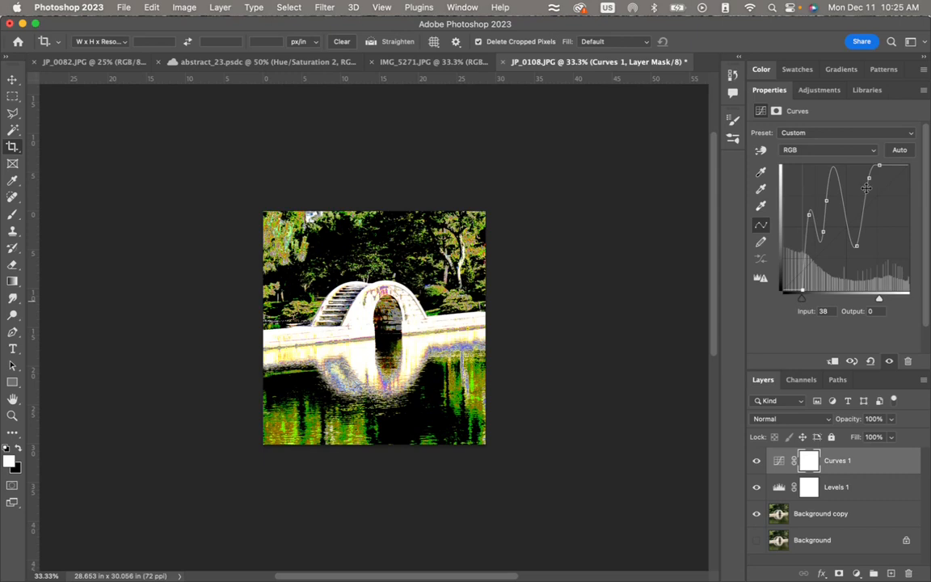
- Reshape the curve's midtones and highlights with a lowered midtone point and a highlight point at input 187, output 114
click(841, 218)
drag(841, 218, 842, 240)
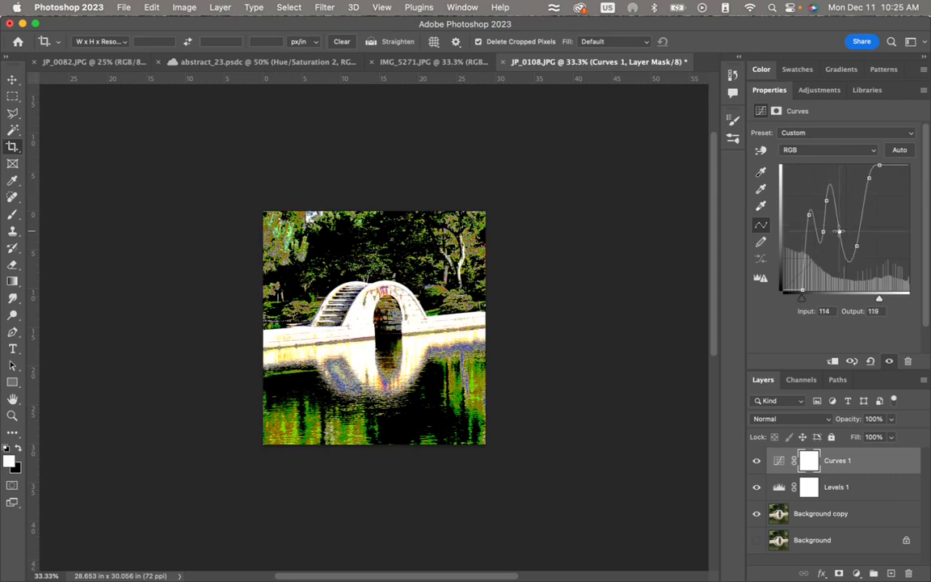
click(859, 197)
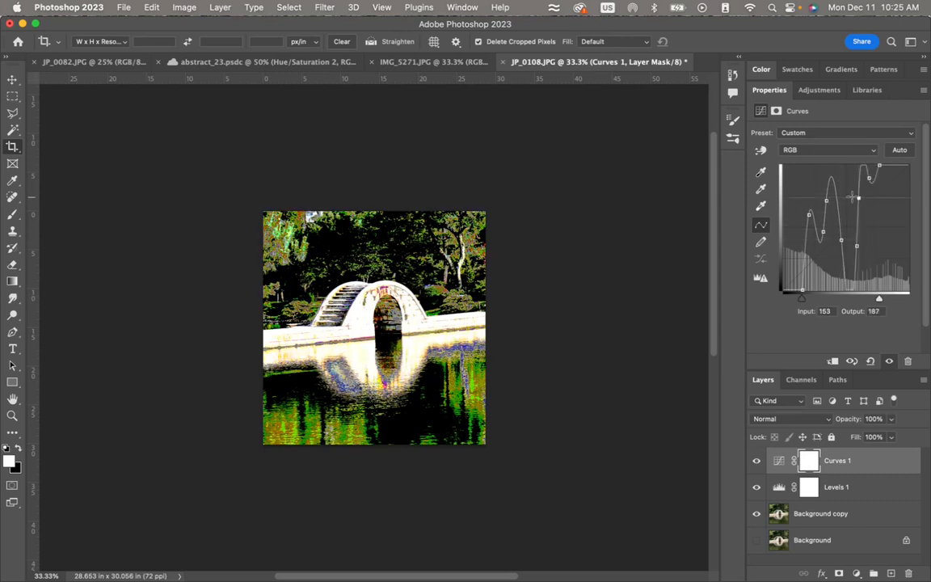
drag(851, 197, 876, 233)
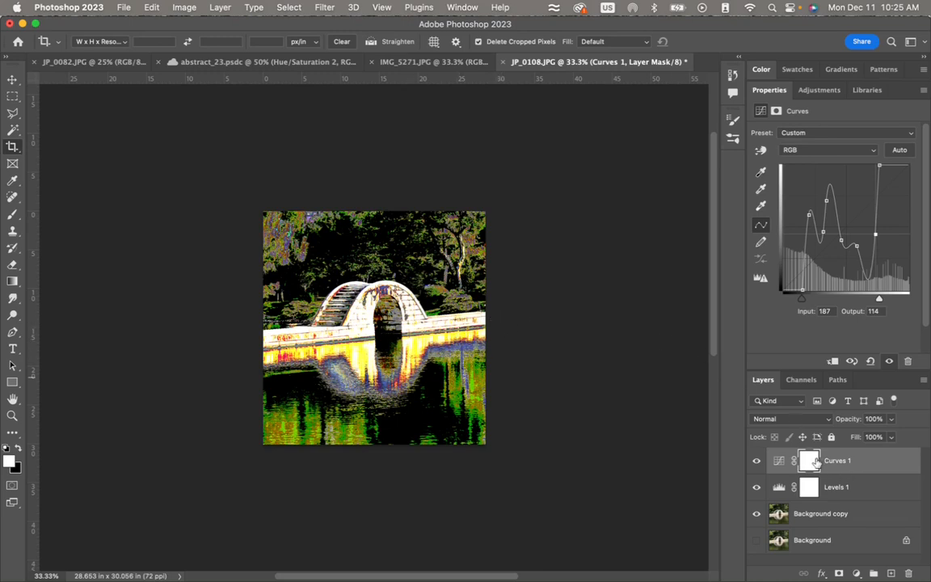
- Add a Hue/Saturation adjustment layer above Curves 1 with saturation +66 and hue +4
click(821, 90)
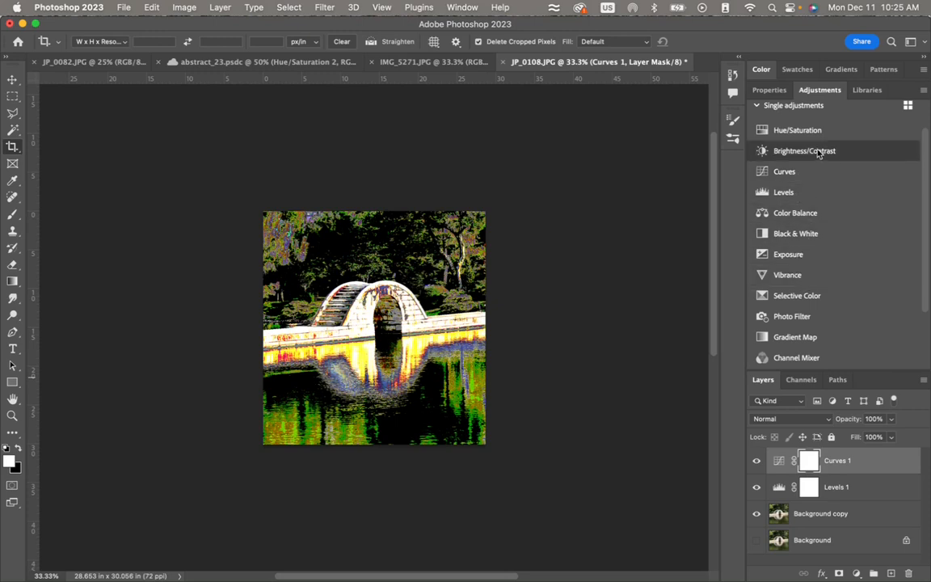
click(798, 130)
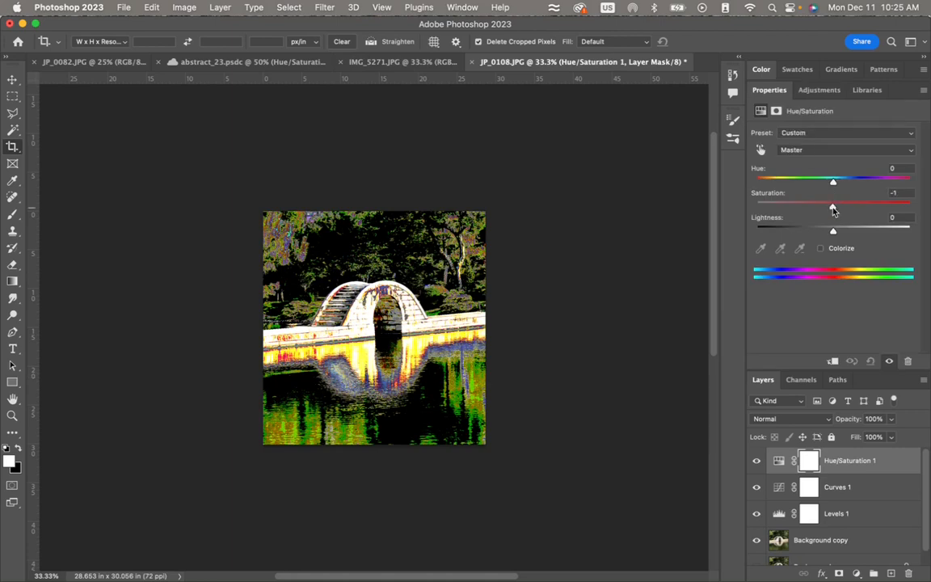
drag(833, 210, 882, 225)
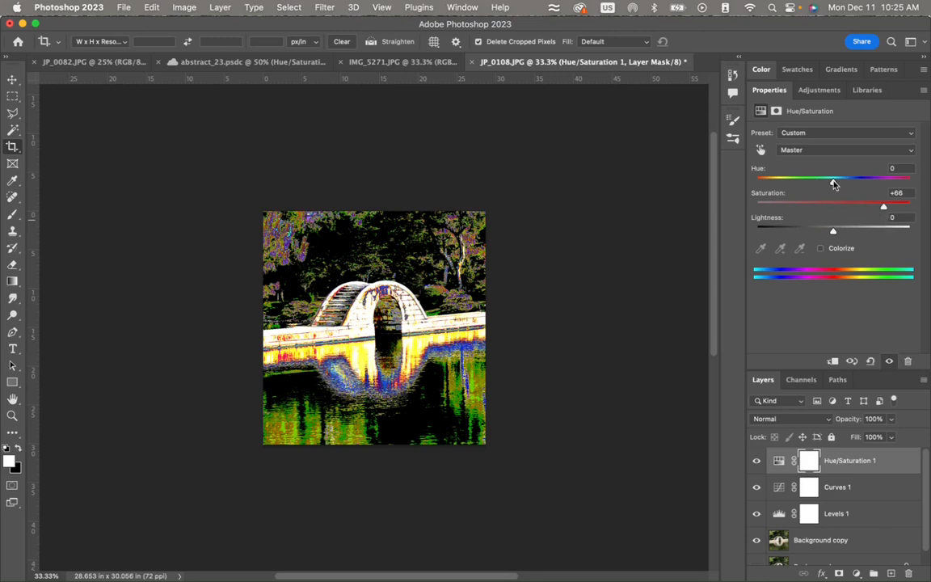
mouse_move(834, 181)
mouse_down()
mouse_move(769, 184)
mouse_move(908, 192)
mouse_move(837, 194)
mouse_up()
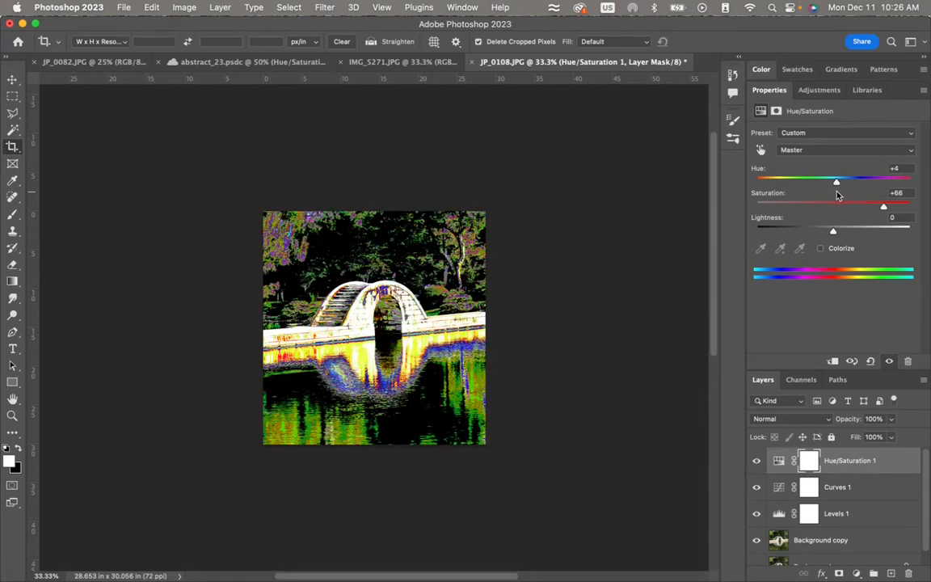
- Try the Colorize option with different hues on the Hue/Saturation layer and turn it off again
click(820, 250)
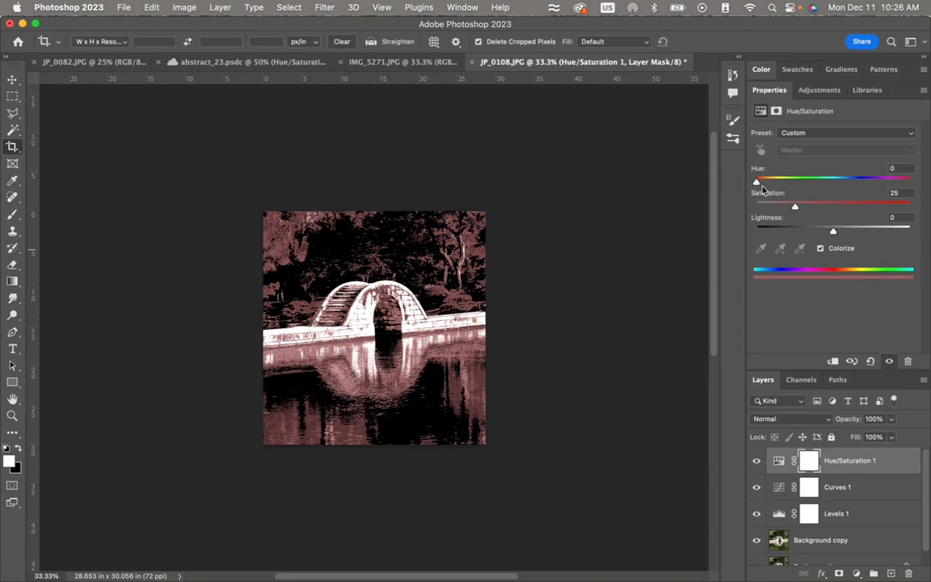
drag(758, 182, 868, 194)
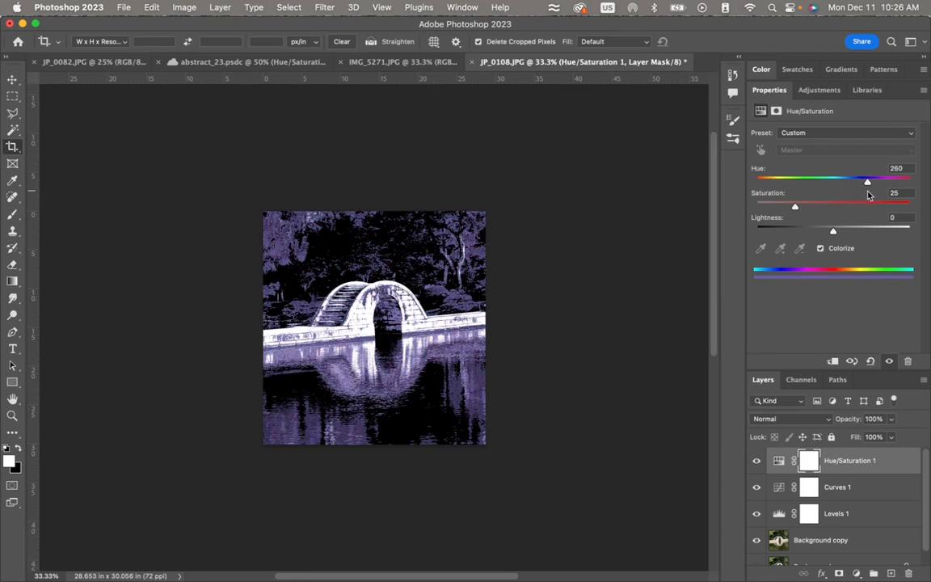
drag(869, 195, 850, 194)
click(821, 250)
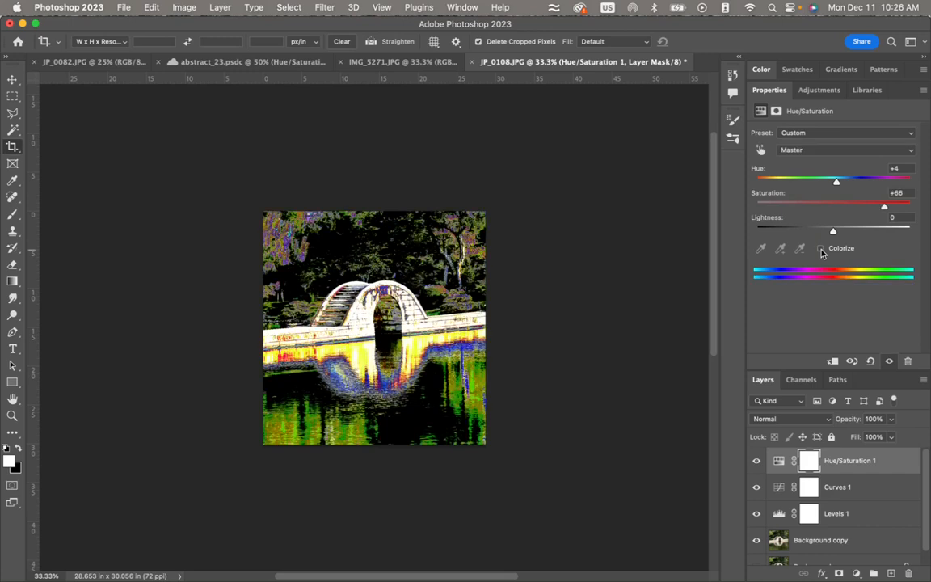
- Set the Hue/Saturation layer's hue to -157 and its lightness to -13
drag(840, 186, 764, 186)
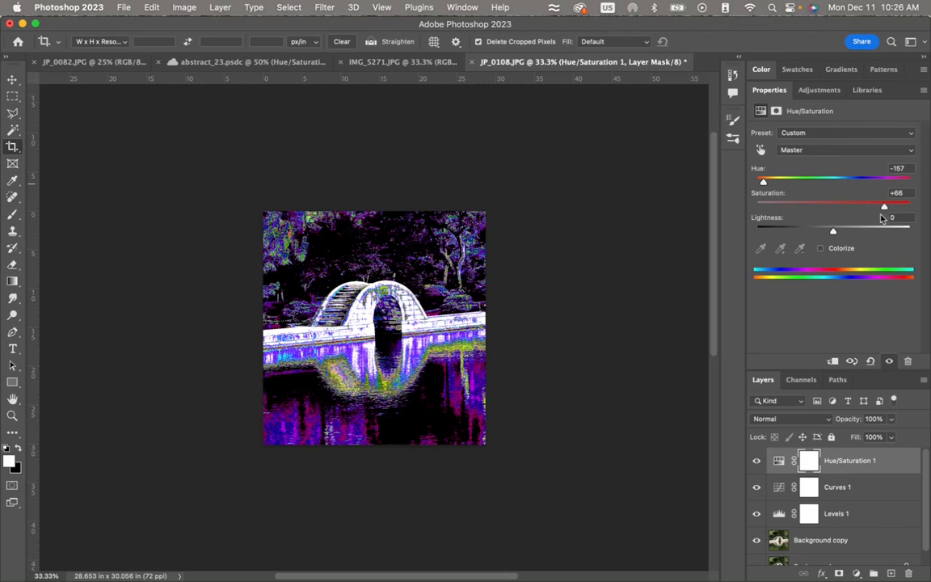
drag(833, 234, 872, 237)
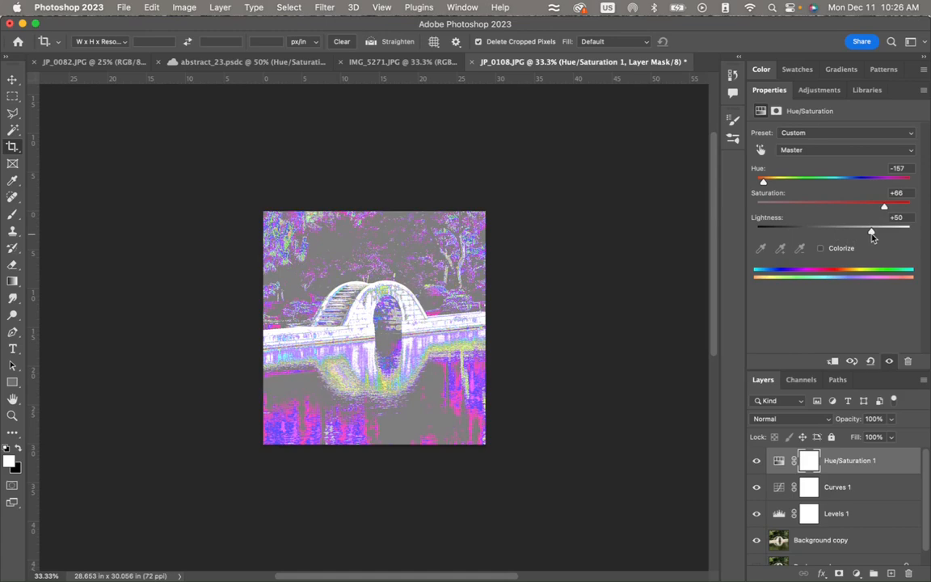
drag(872, 236, 822, 233)
drag(825, 233, 823, 232)
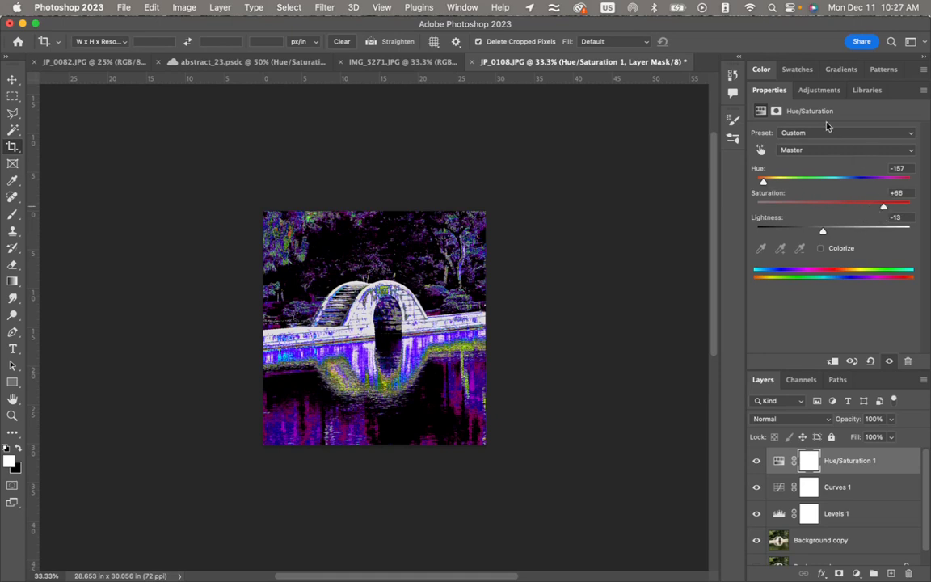
- Add a Vibrance adjustment layer with vibrance +66 and saturation +58
click(822, 90)
click(788, 275)
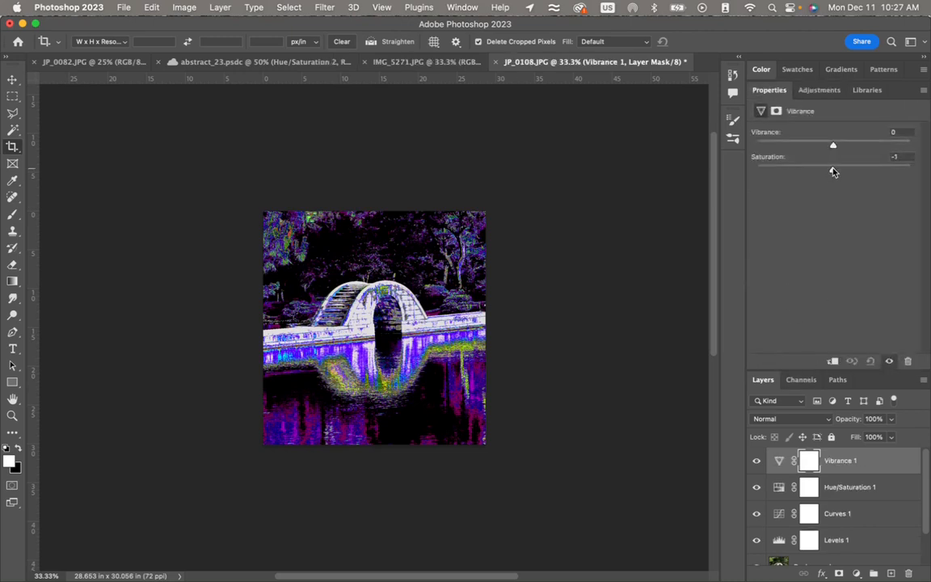
drag(834, 171, 881, 172)
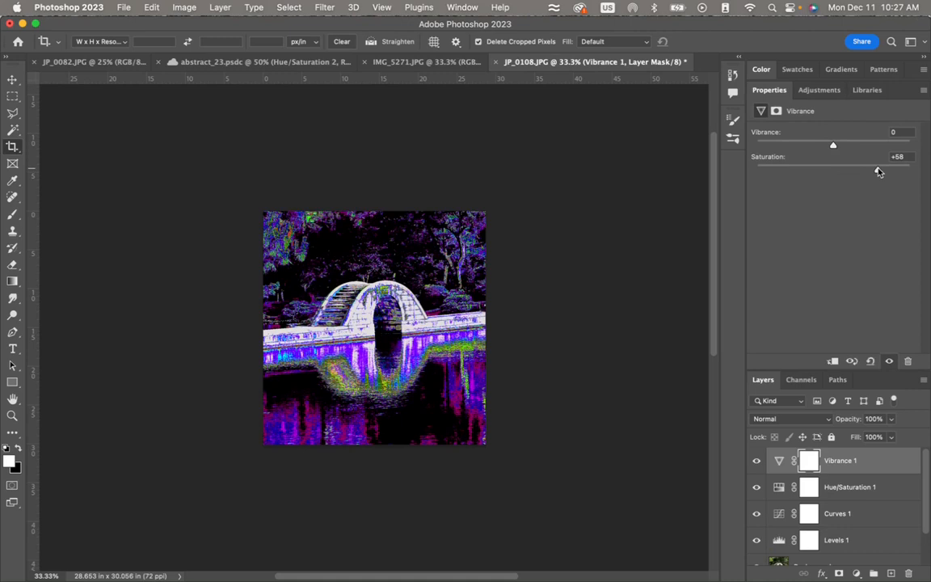
drag(835, 146, 879, 148)
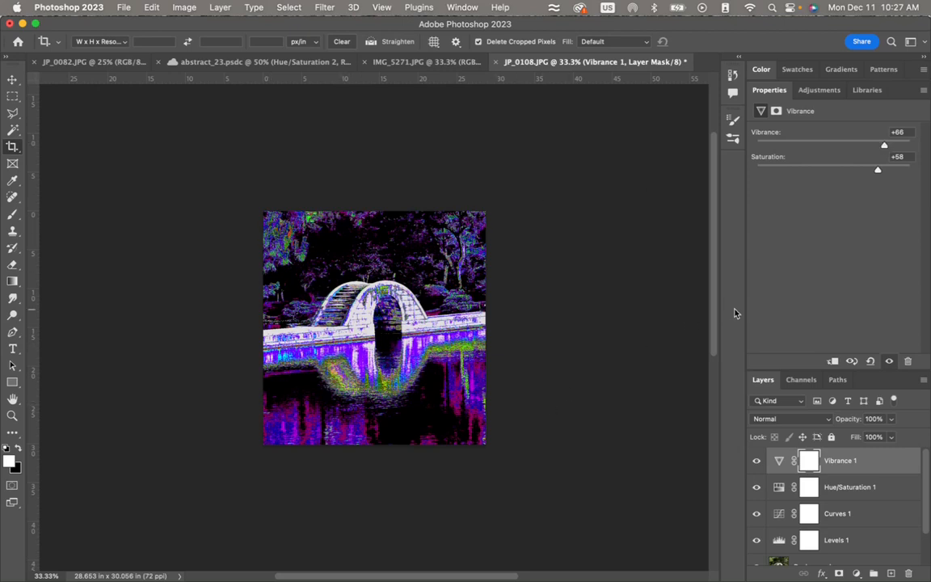
click(402, 321)
key(Return)
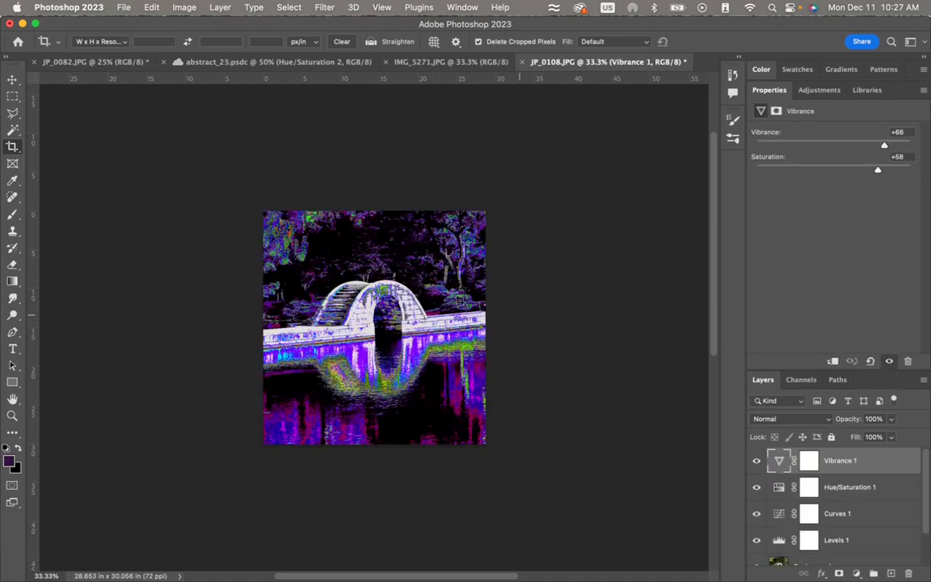
- Switch to the Move tool and flip the whole canvas vertically
click(13, 80)
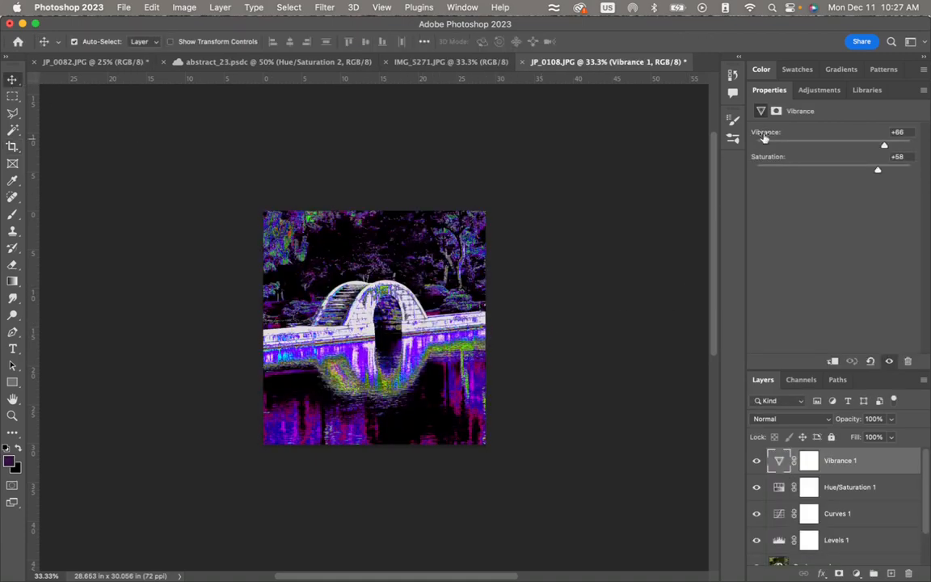
click(820, 91)
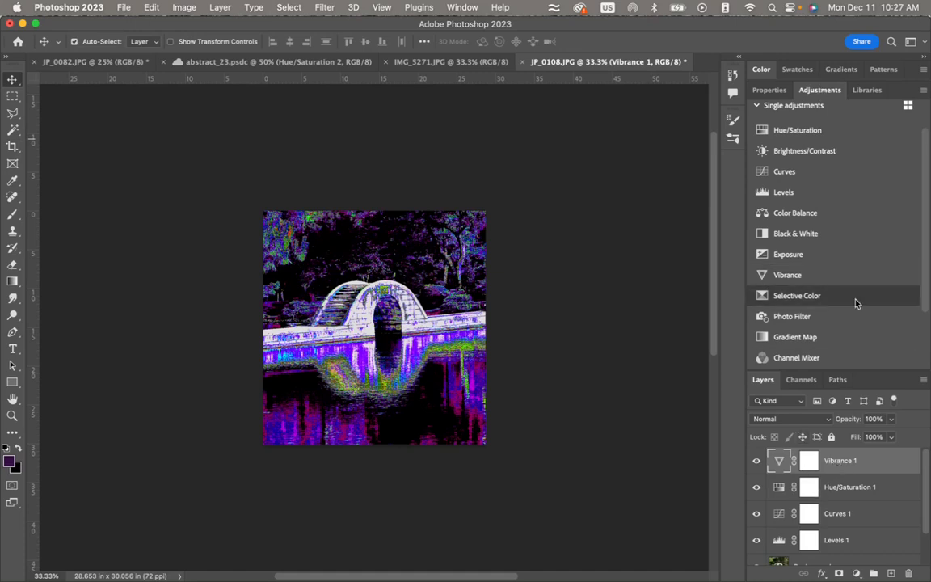
scroll(856, 304, down, 4)
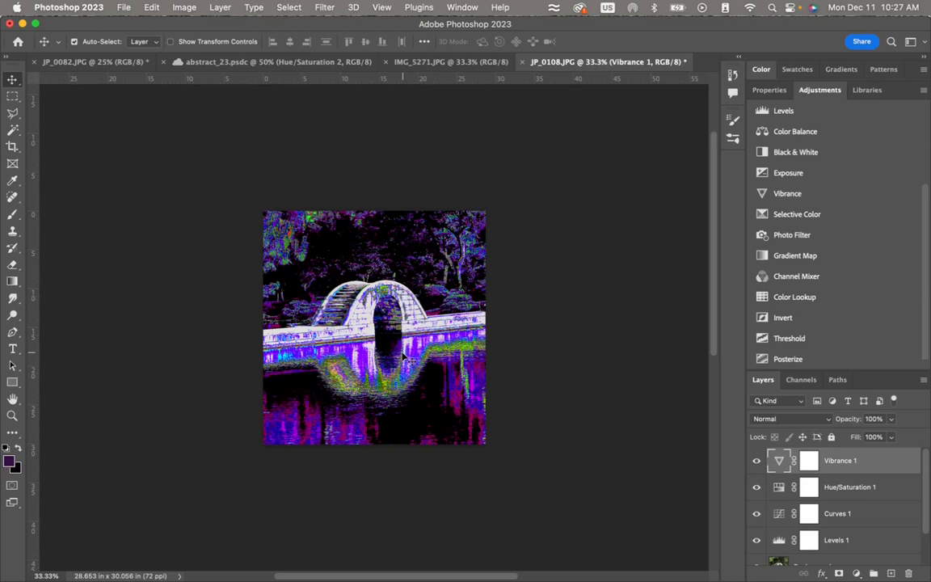
click(186, 8)
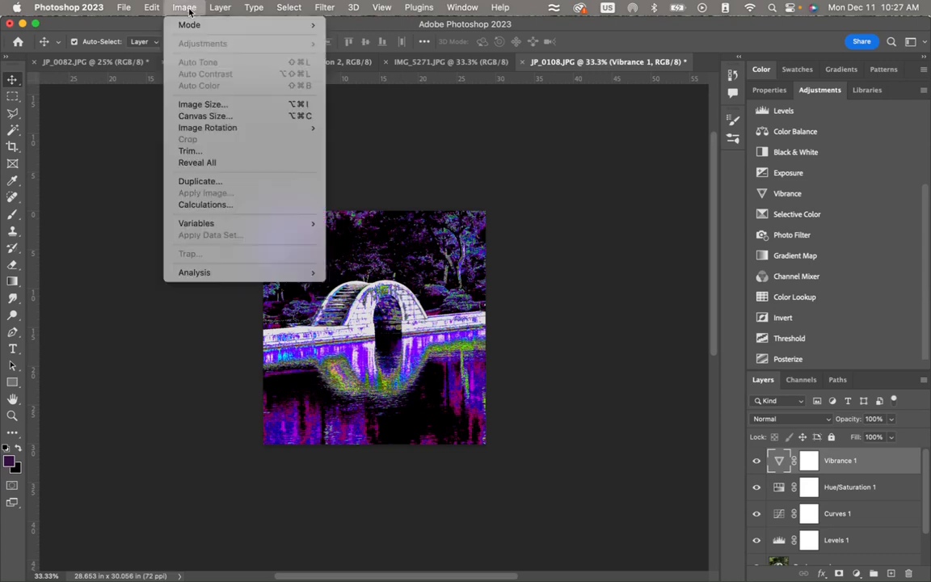
mouse_move(211, 129)
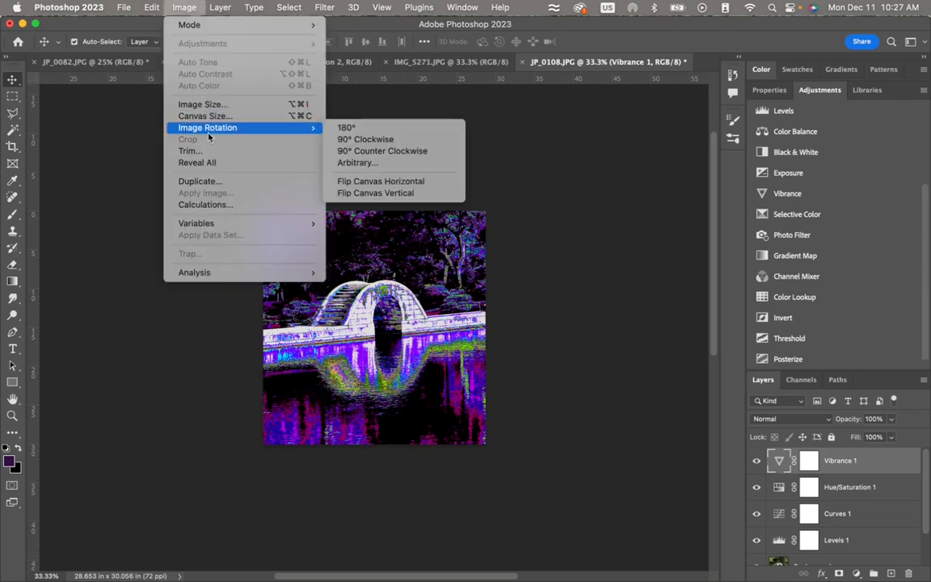
click(374, 197)
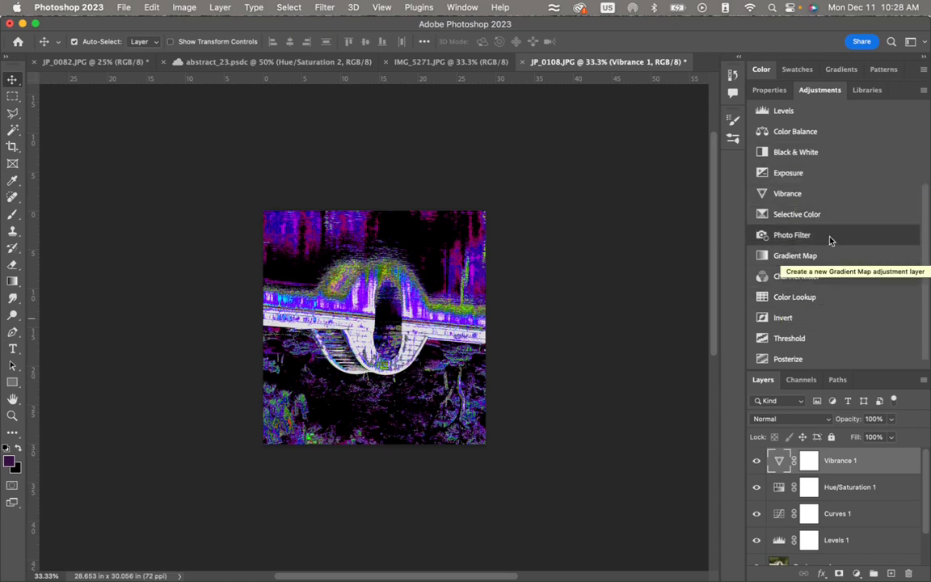
- Try an Invert adjustment layer above Vibrance 1 and undo it
click(784, 319)
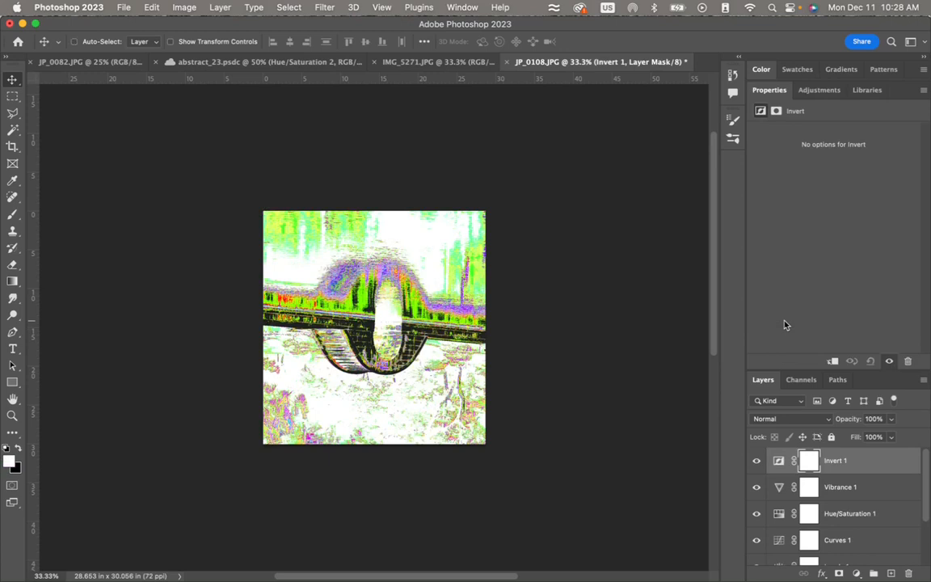
key(super+z)
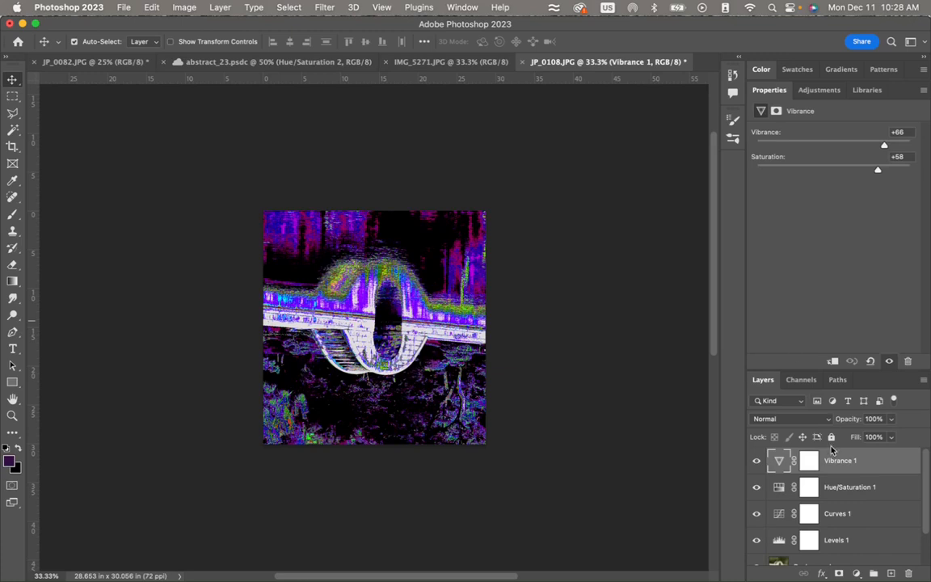
- Draw an elliptical selection over the dark arch opening at the bridge's centre and add an Invert adjustment layer limited to it
click(815, 91)
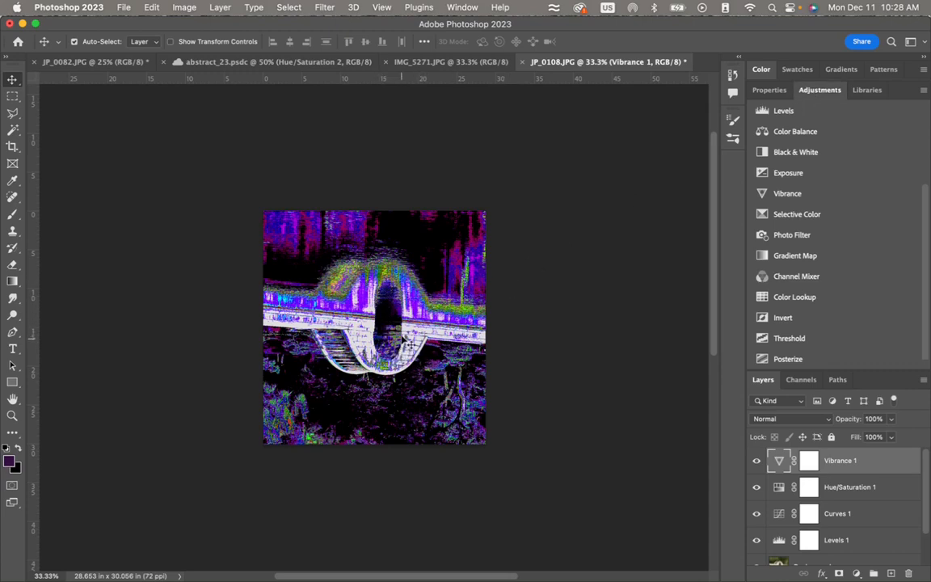
click(13, 97)
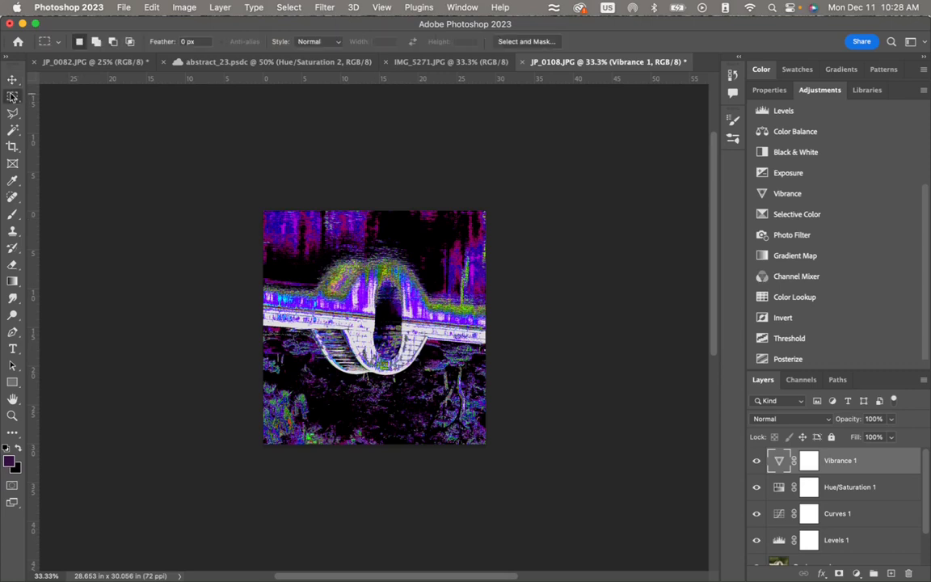
click(50, 107)
drag(374, 271, 404, 356)
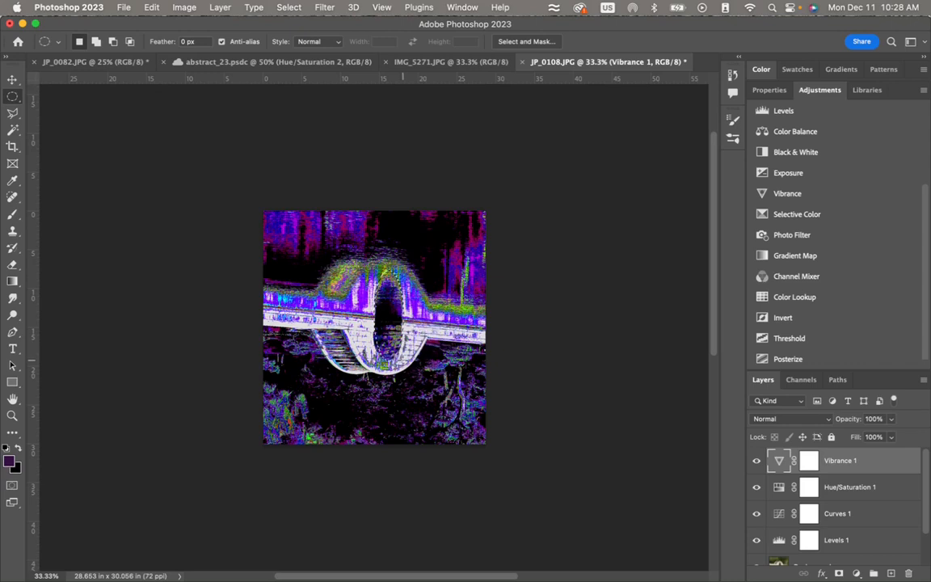
click(783, 318)
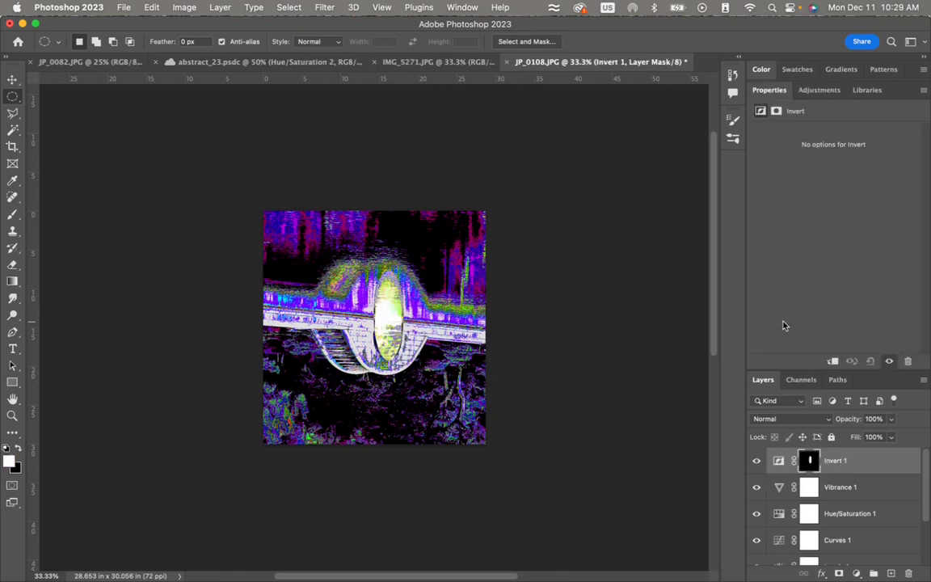
- Dab white speckles across the whole image on the Invert 1 layer mask with the 700 px scattered-dot brush
click(808, 462)
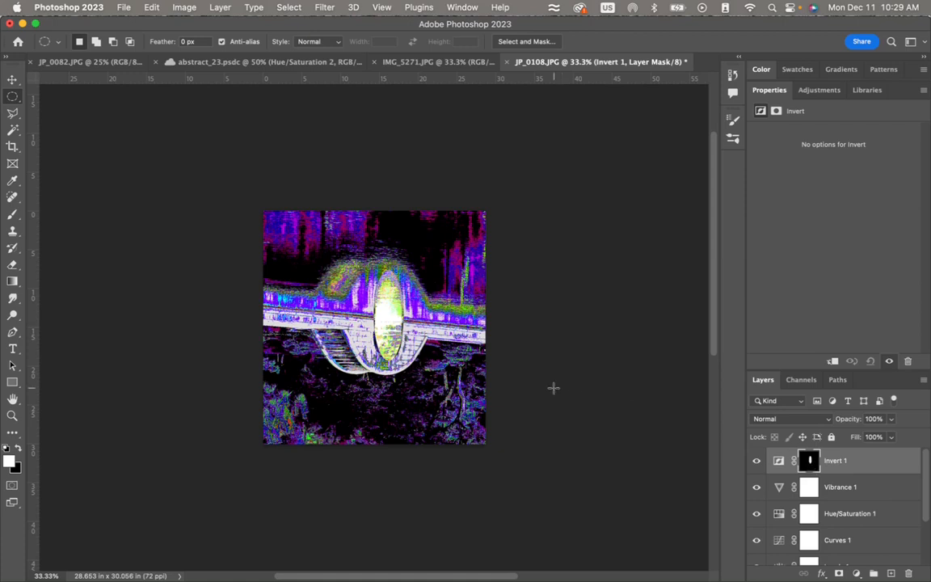
click(12, 214)
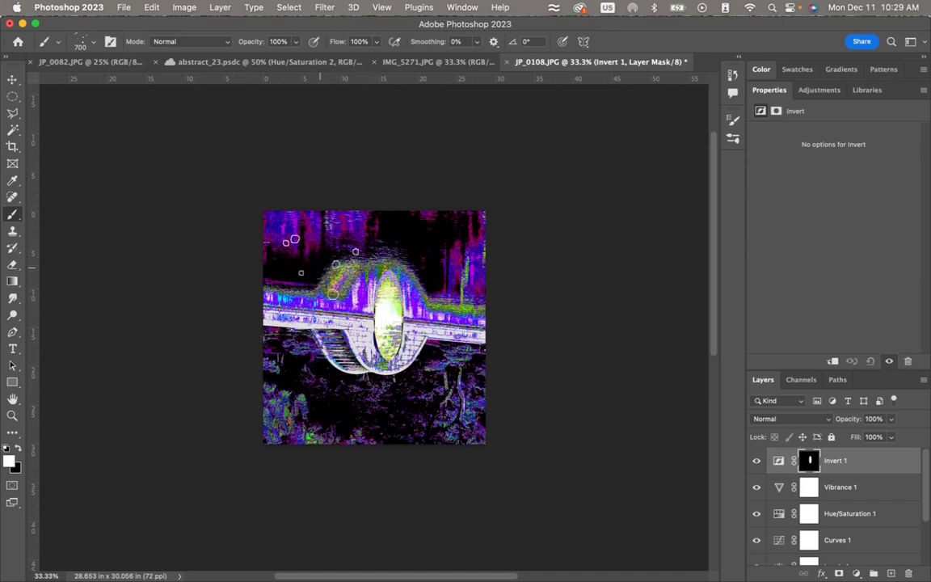
click(389, 250)
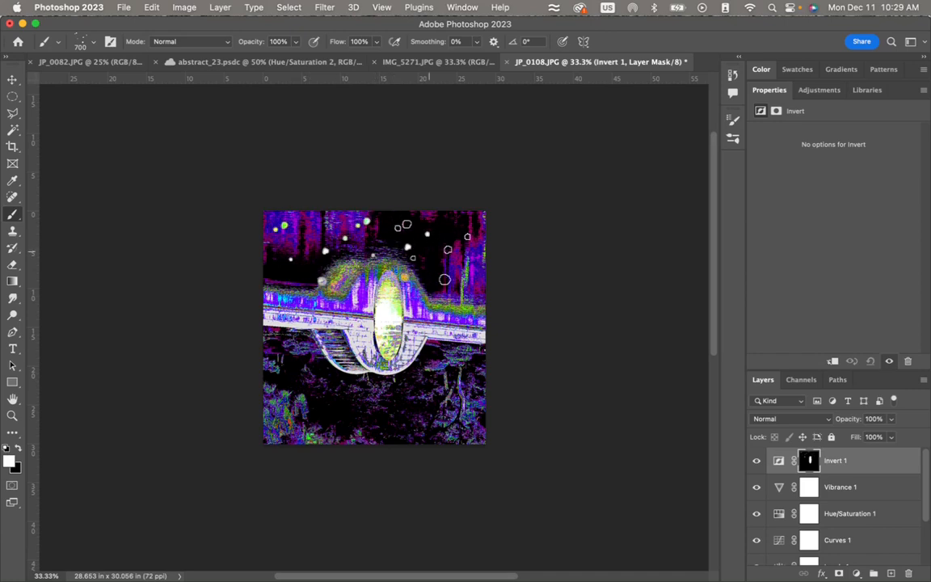
click(430, 255)
click(443, 341)
click(427, 377)
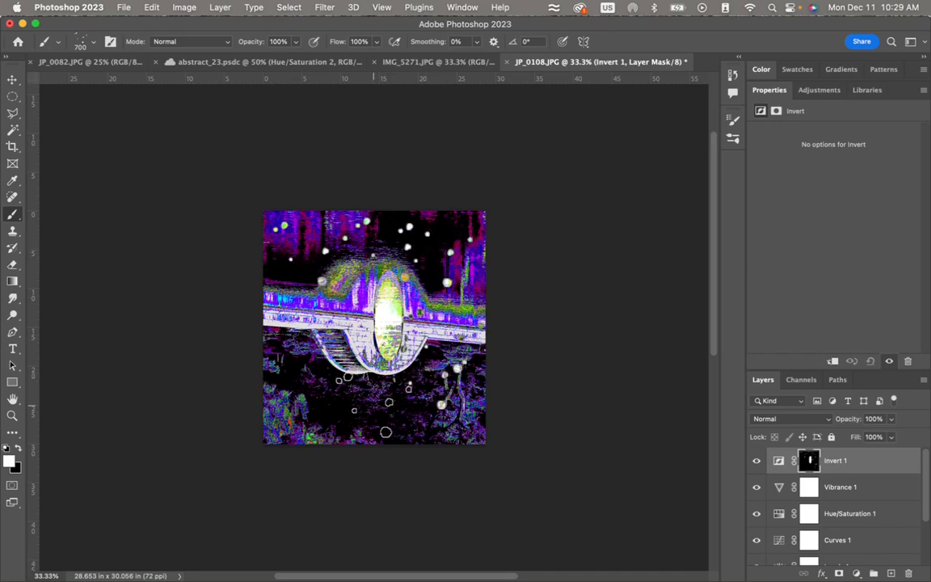
click(372, 406)
click(290, 322)
click(288, 408)
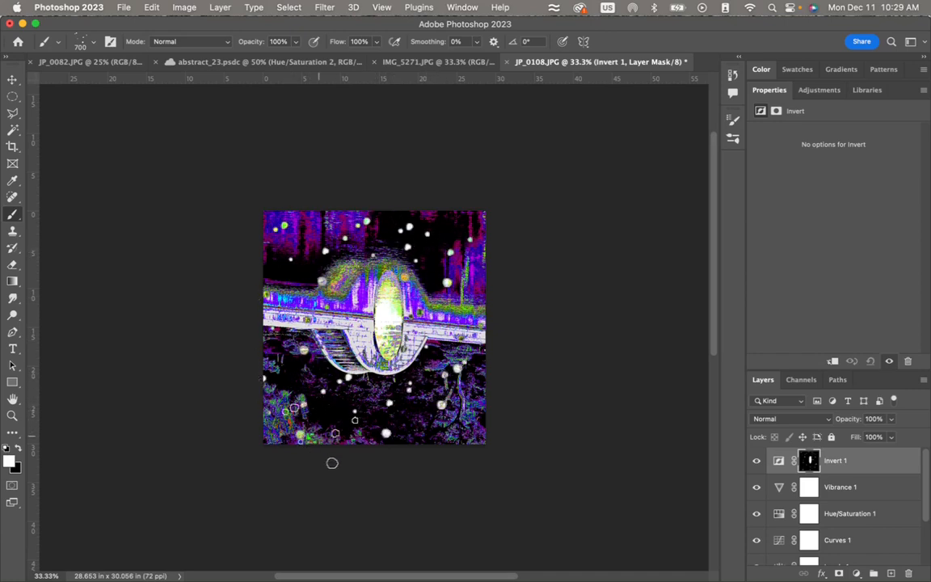
click(463, 436)
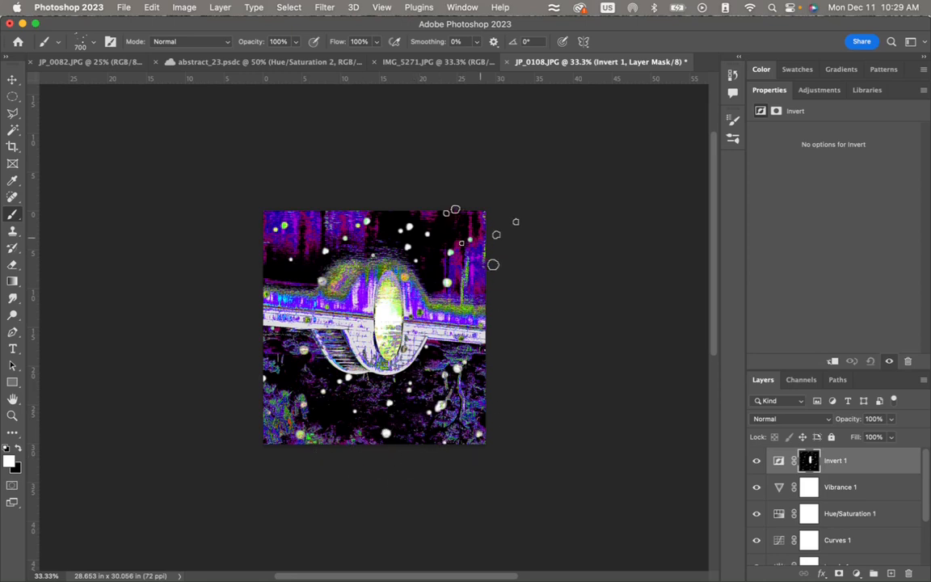
- Change the brush tip to the soft round 30 px preset with 0% hardness
click(95, 42)
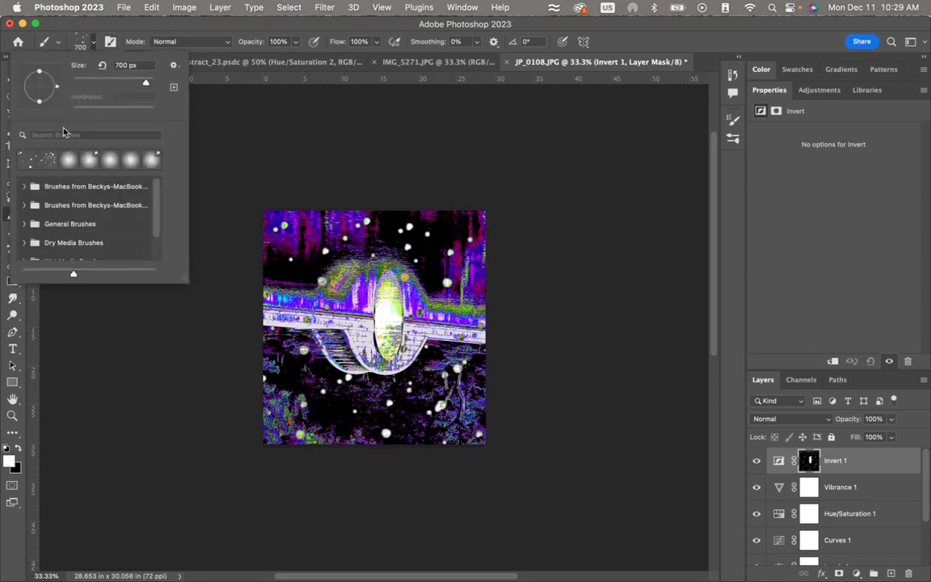
click(111, 42)
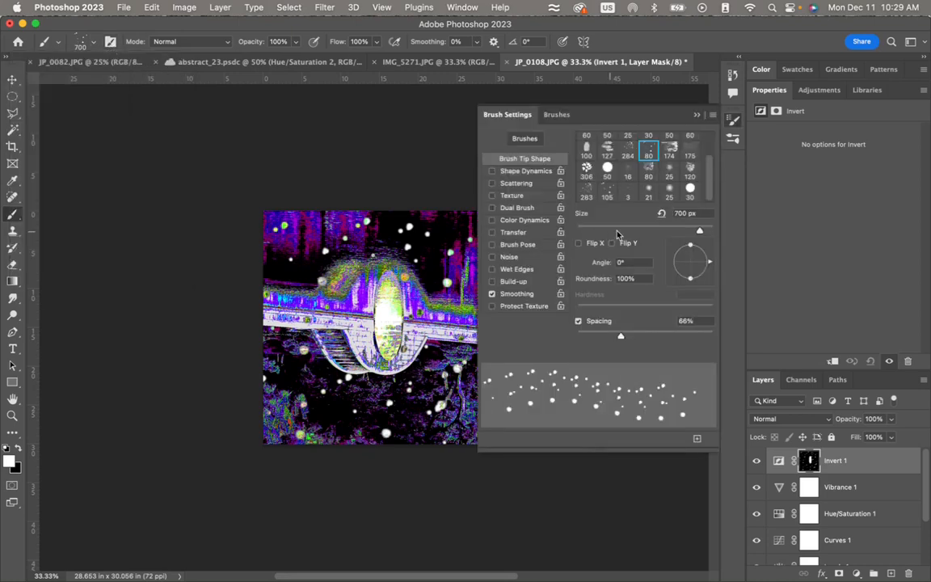
scroll(659, 162, up, 2)
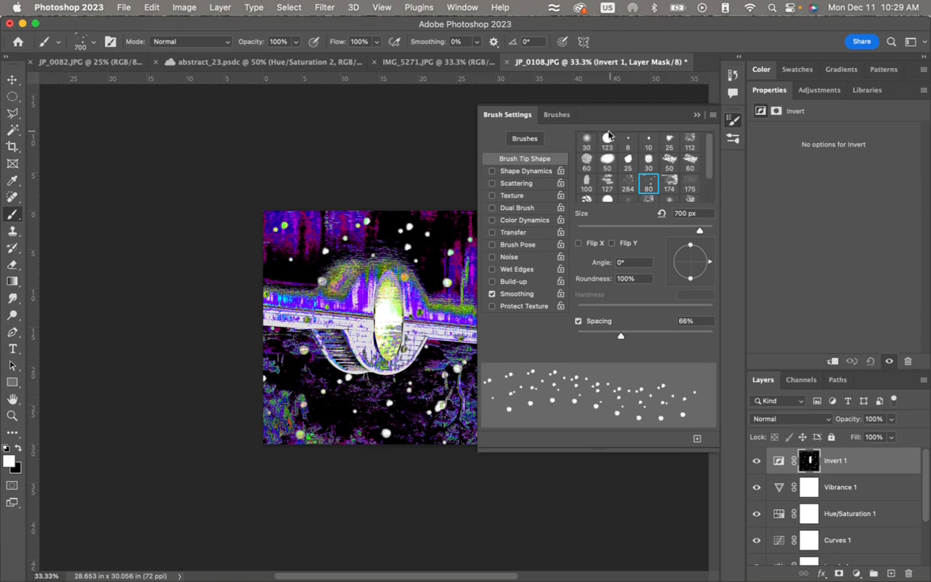
click(588, 141)
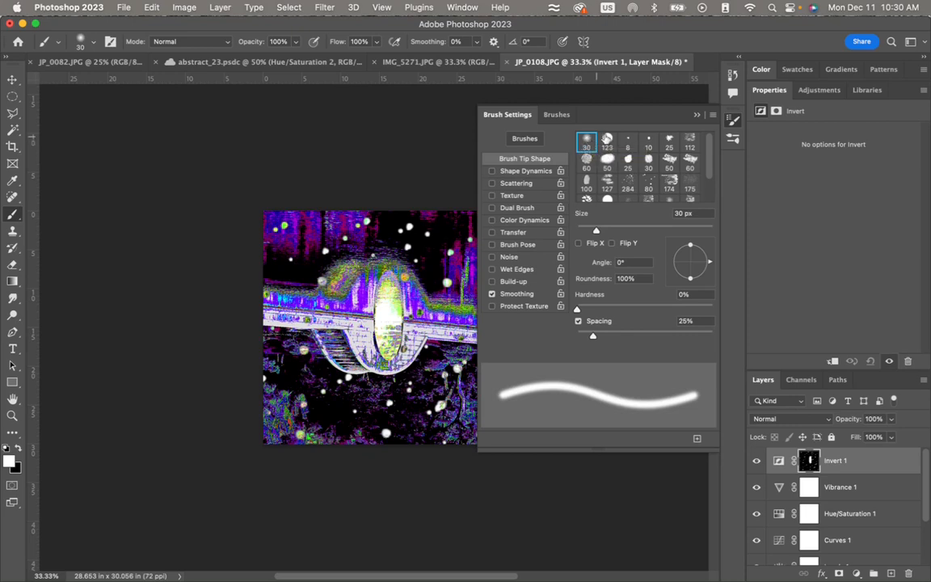
click(735, 120)
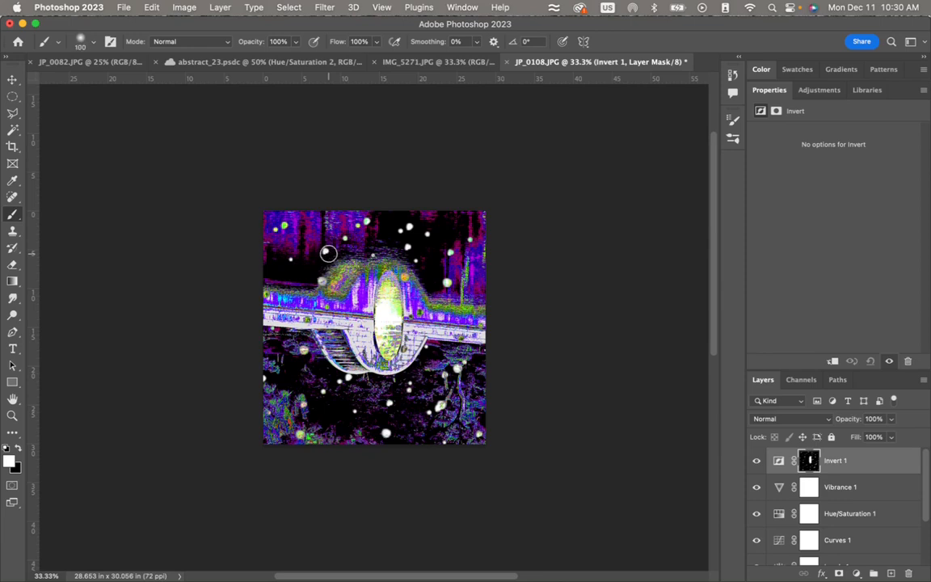
- Paint white curved strokes around the central oval and arch on the Invert 1 mask with the soft brush at 60 px
key(bracketright)
mouse_move(384, 353)
mouse_down()
mouse_move(400, 344)
mouse_move(402, 319)
mouse_move(391, 276)
mouse_move(378, 311)
mouse_move(384, 351)
mouse_up()
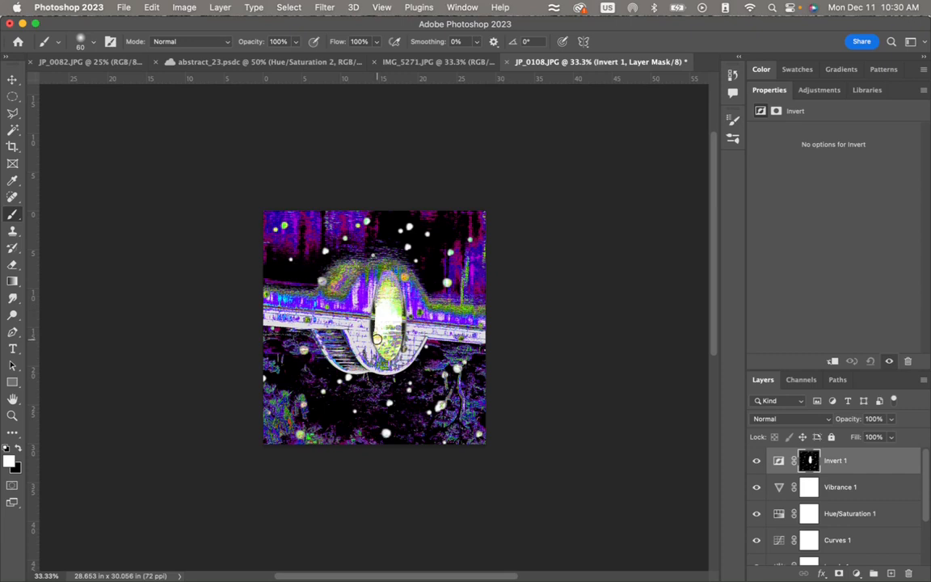
mouse_move(376, 330)
mouse_down()
mouse_move(388, 360)
mouse_move(407, 330)
mouse_up()
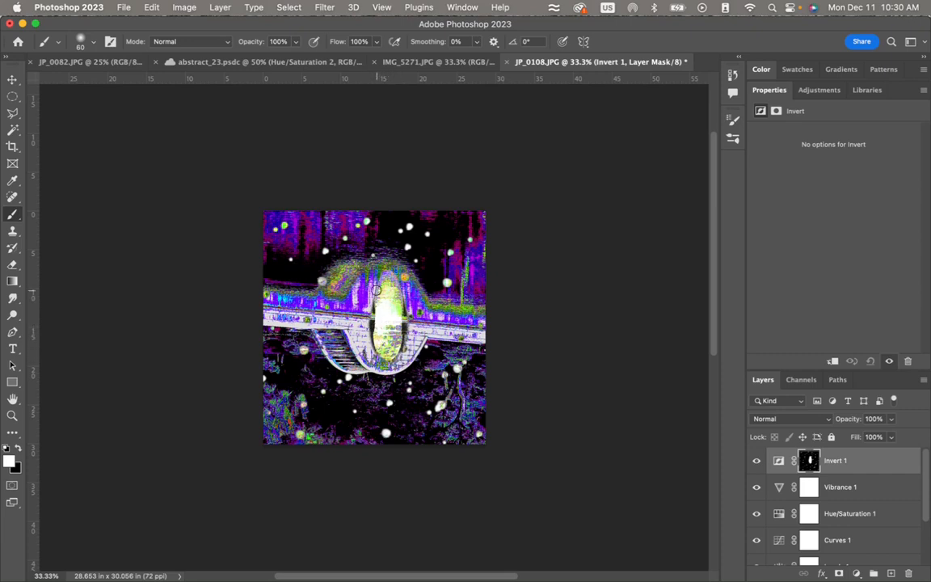
mouse_move(376, 290)
mouse_down()
mouse_move(375, 330)
mouse_move(383, 351)
mouse_move(401, 356)
mouse_move(411, 326)
mouse_move(403, 299)
mouse_move(409, 332)
mouse_move(382, 333)
mouse_move(371, 293)
mouse_move(395, 276)
mouse_move(411, 293)
mouse_move(409, 342)
mouse_up()
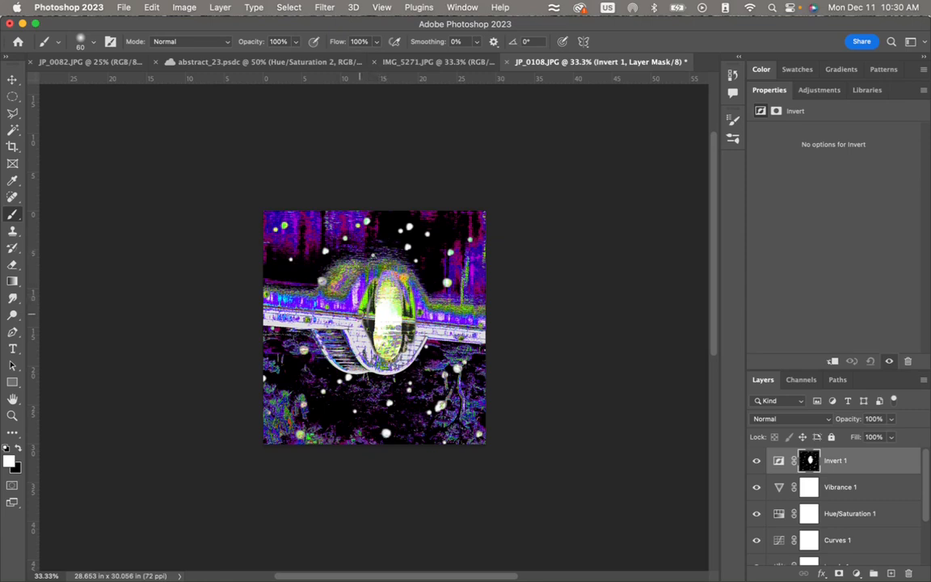
drag(359, 314, 376, 353)
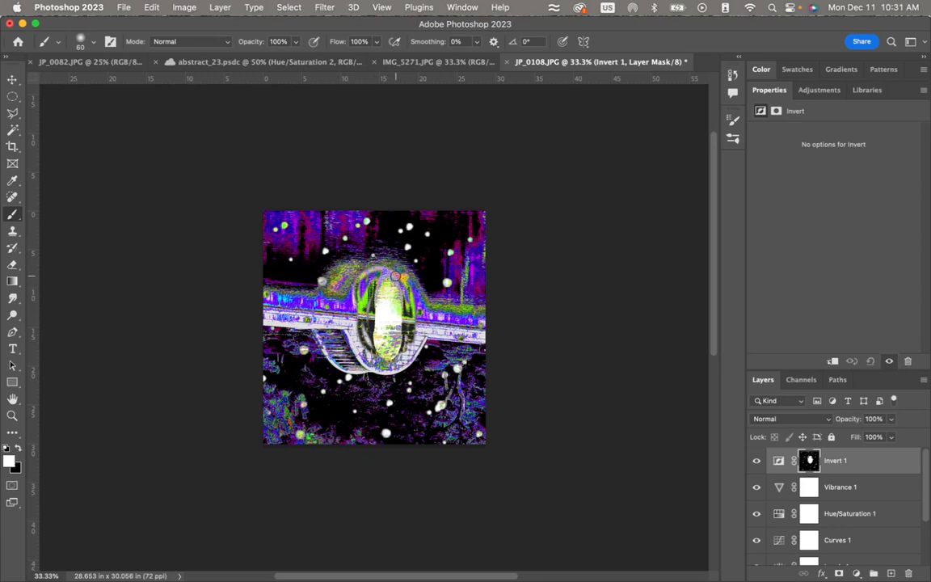
mouse_move(395, 276)
mouse_down()
mouse_move(374, 248)
mouse_move(413, 323)
mouse_move(410, 361)
mouse_move(393, 367)
mouse_move(368, 355)
mouse_move(351, 339)
mouse_move(355, 312)
mouse_move(319, 289)
mouse_move(348, 325)
mouse_up()
mouse_move(315, 291)
mouse_down()
mouse_move(321, 283)
mouse_move(339, 320)
mouse_up()
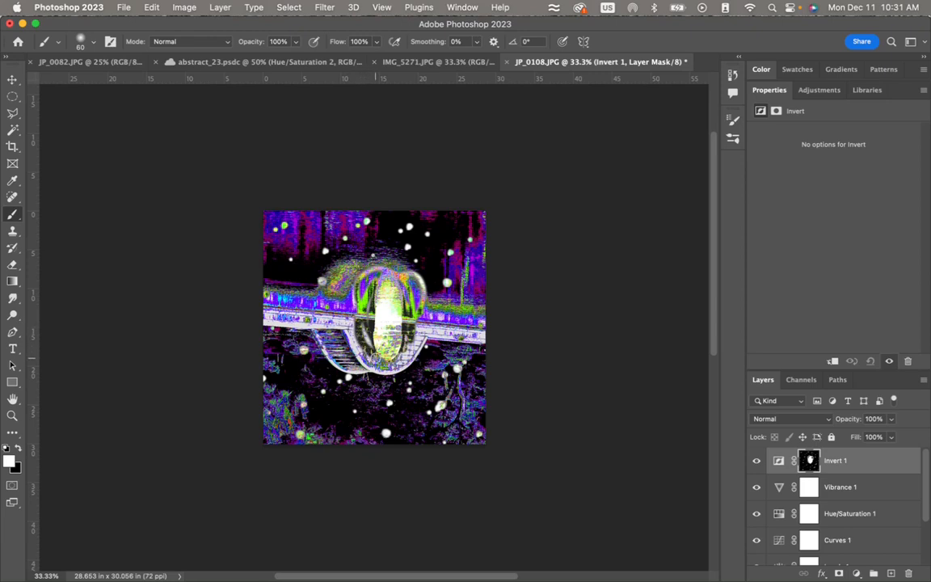
mouse_move(375, 358)
mouse_down()
mouse_move(402, 359)
mouse_move(416, 326)
mouse_up()
mouse_move(395, 262)
mouse_down()
mouse_move(416, 274)
mouse_move(385, 260)
mouse_move(360, 282)
mouse_move(353, 315)
mouse_up()
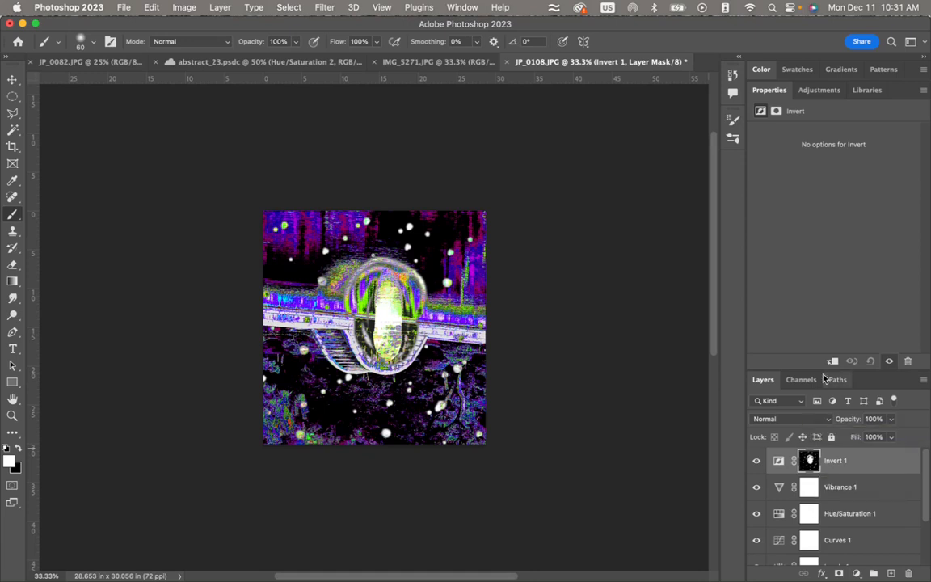
- Add a Photo Filter adjustment layer above Invert 1, try Cooling Filter (LBB), Magenta and Deep Emerald, and set it to Warming Filter (LBA)
click(823, 90)
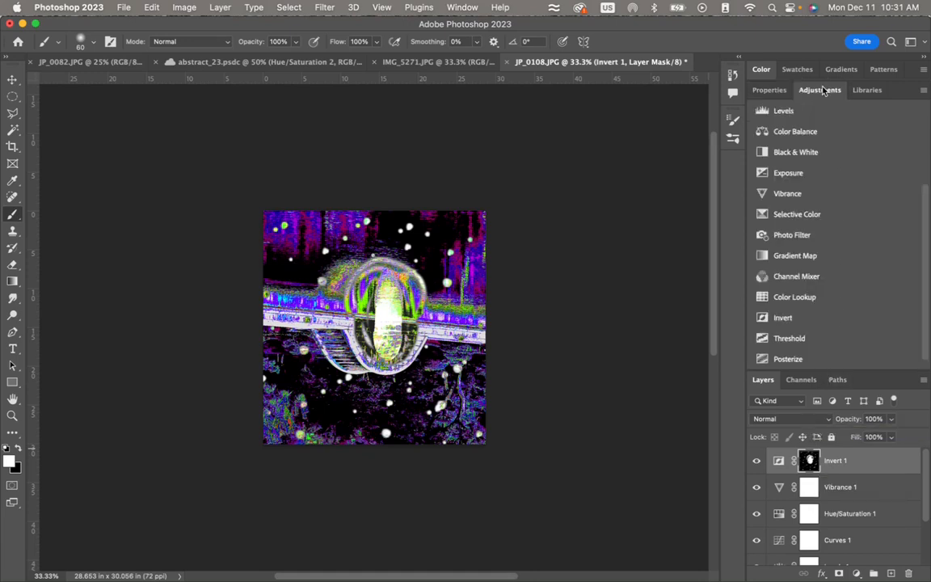
click(808, 236)
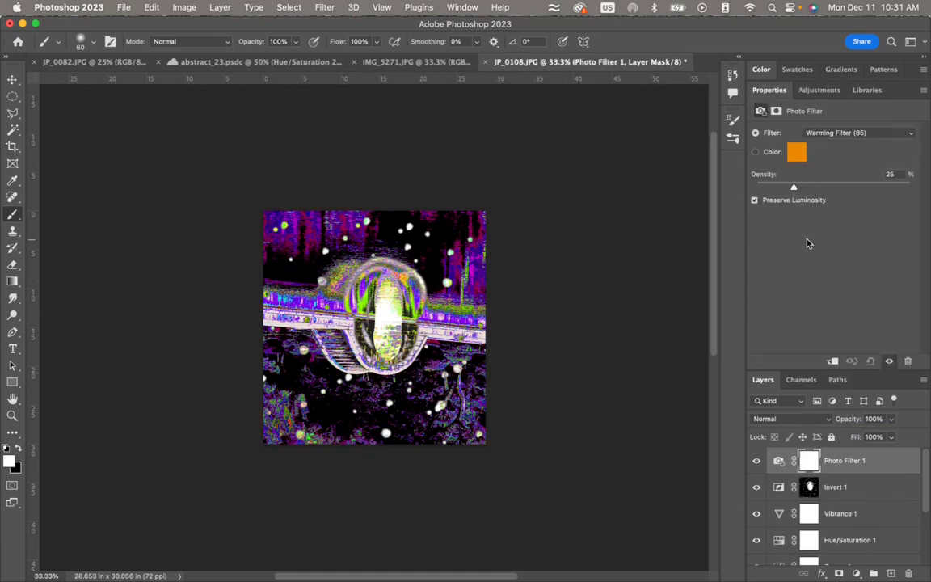
click(822, 138)
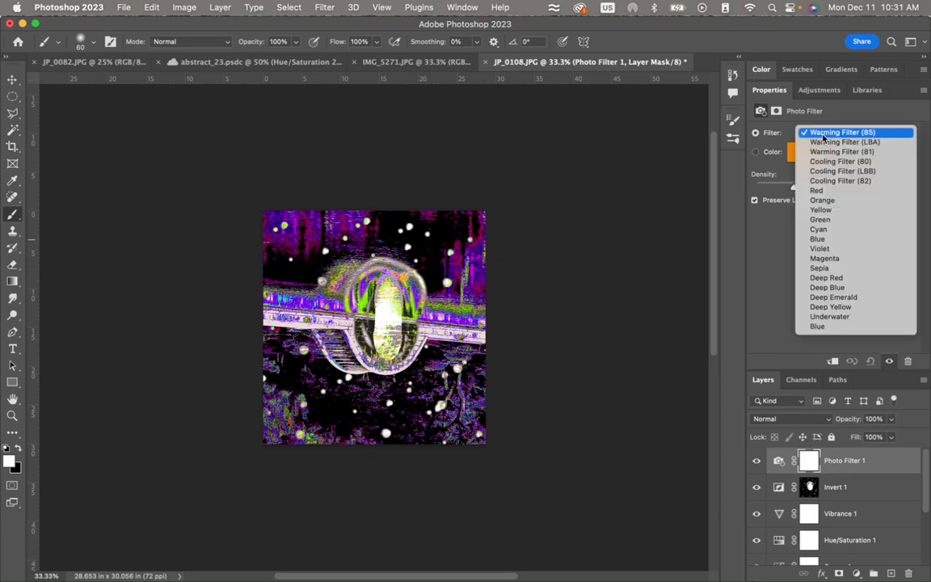
click(830, 173)
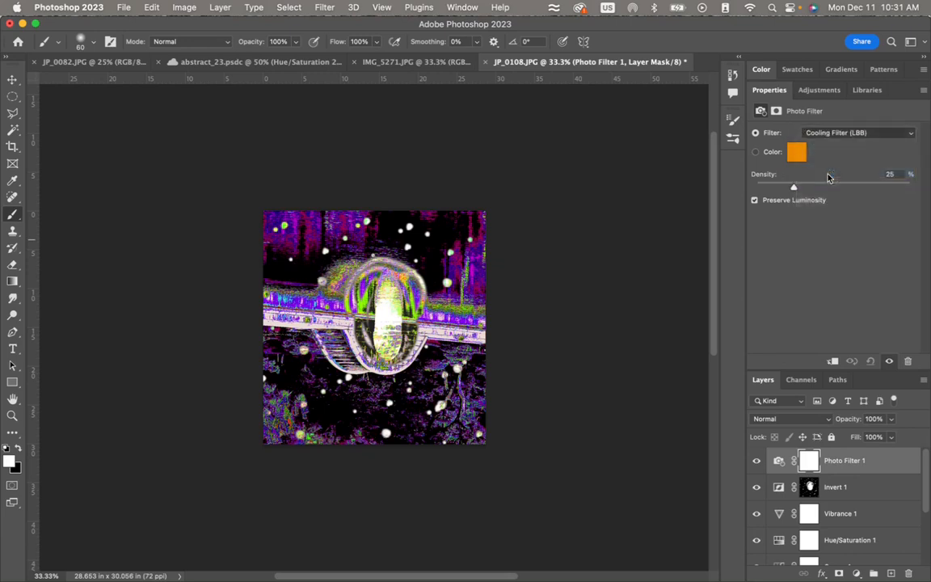
click(845, 134)
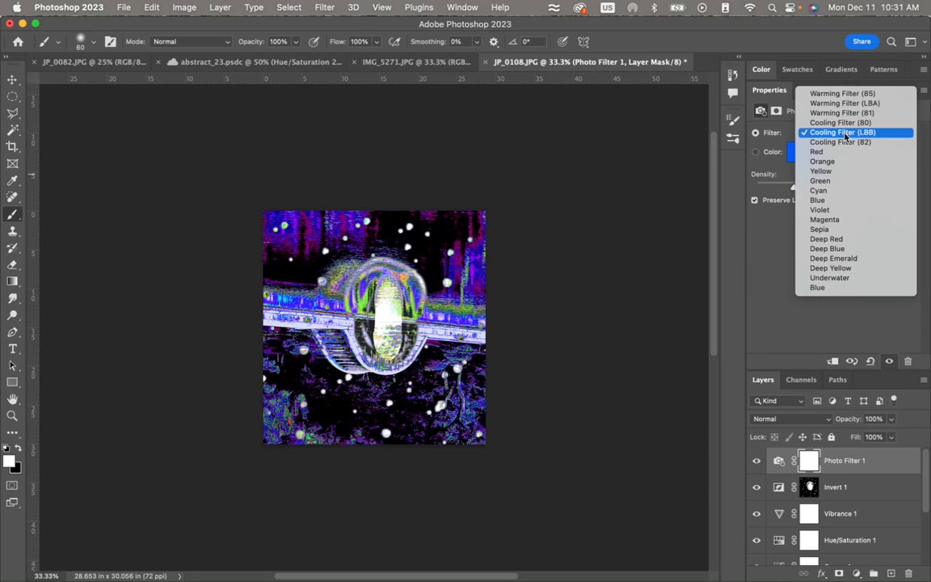
click(826, 220)
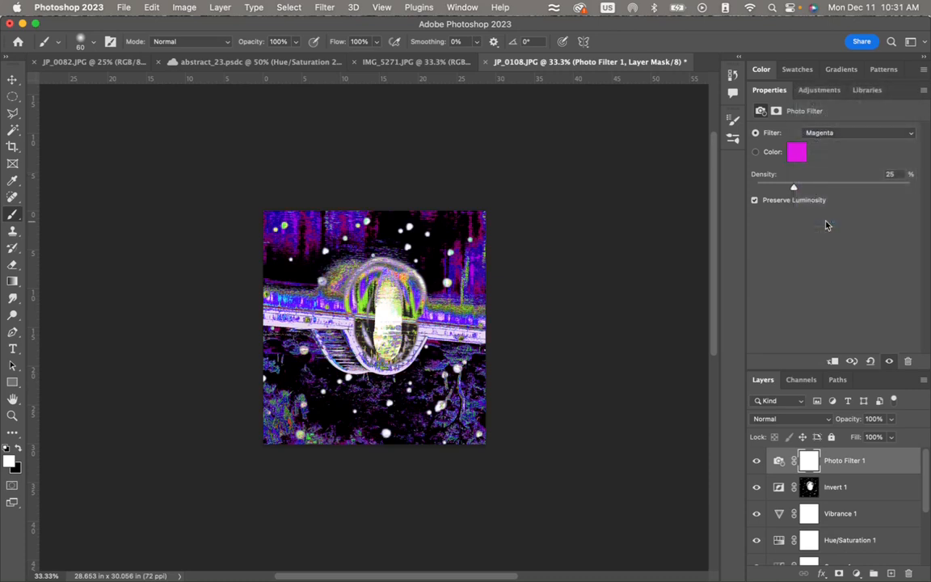
click(835, 135)
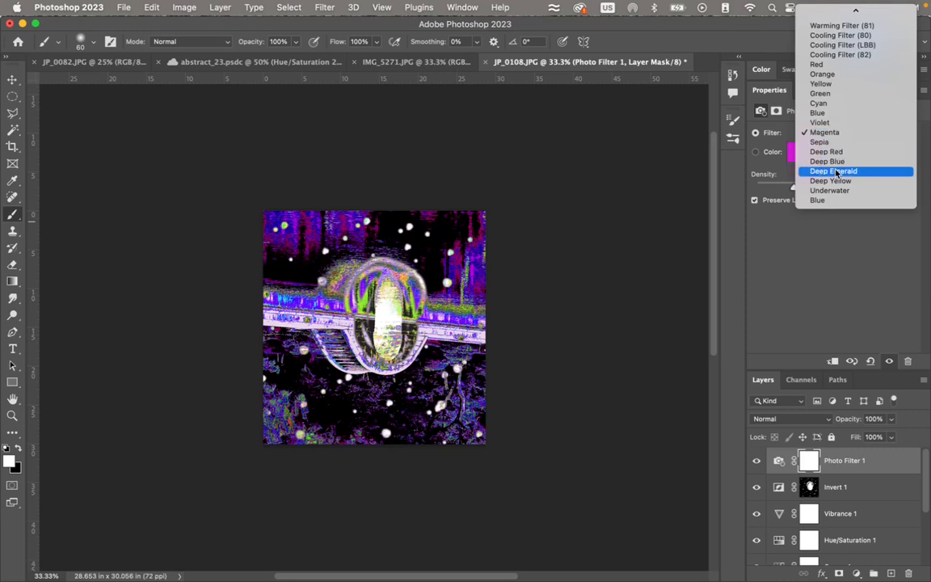
click(836, 171)
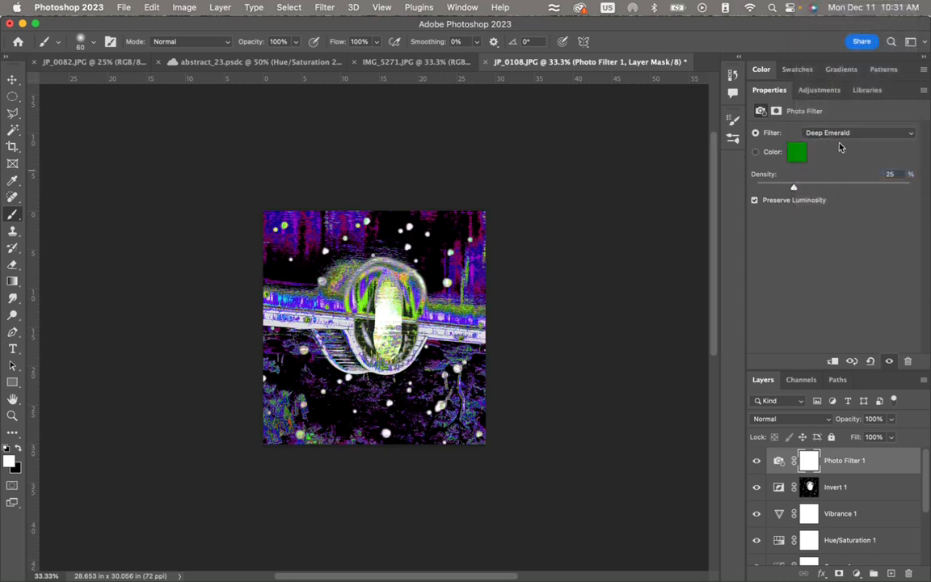
click(838, 133)
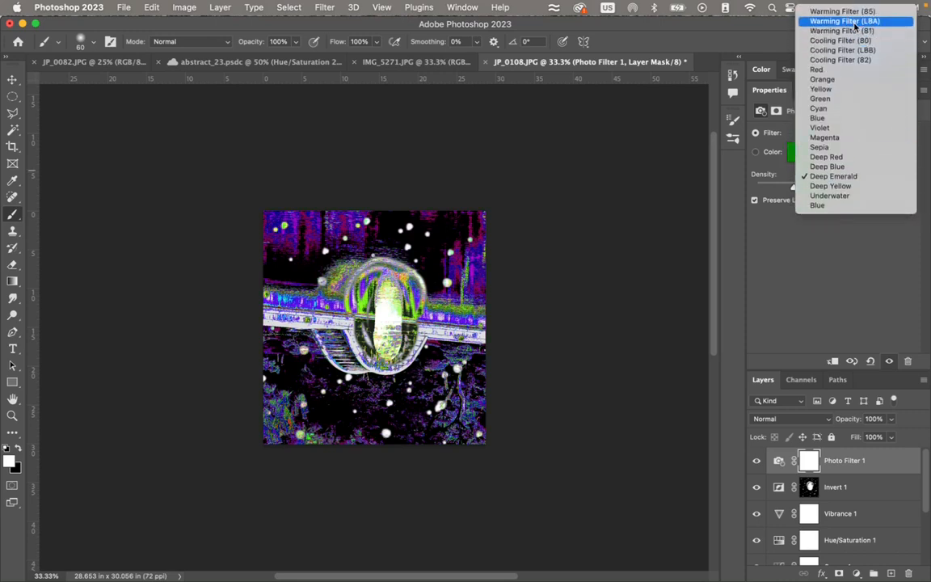
click(854, 24)
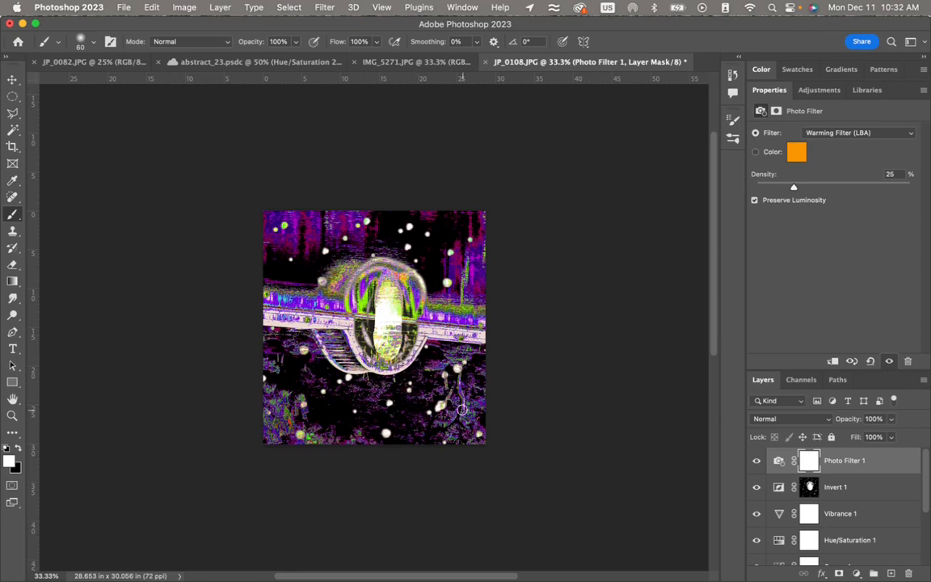
- Apply a classic linear black-to-transparent gradient to the Photo Filter 1 mask from the image's top edge downward, and toggle the layer to compare
click(811, 460)
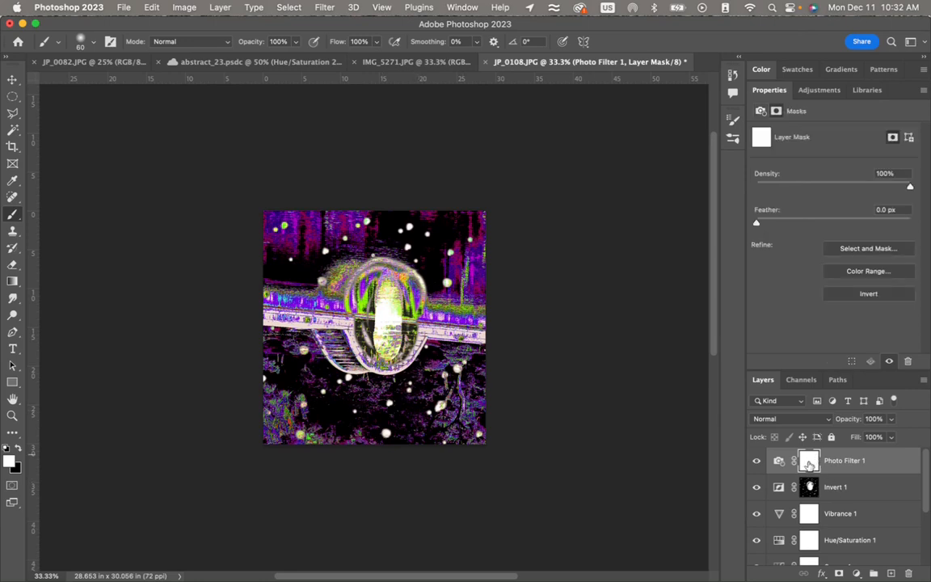
click(778, 461)
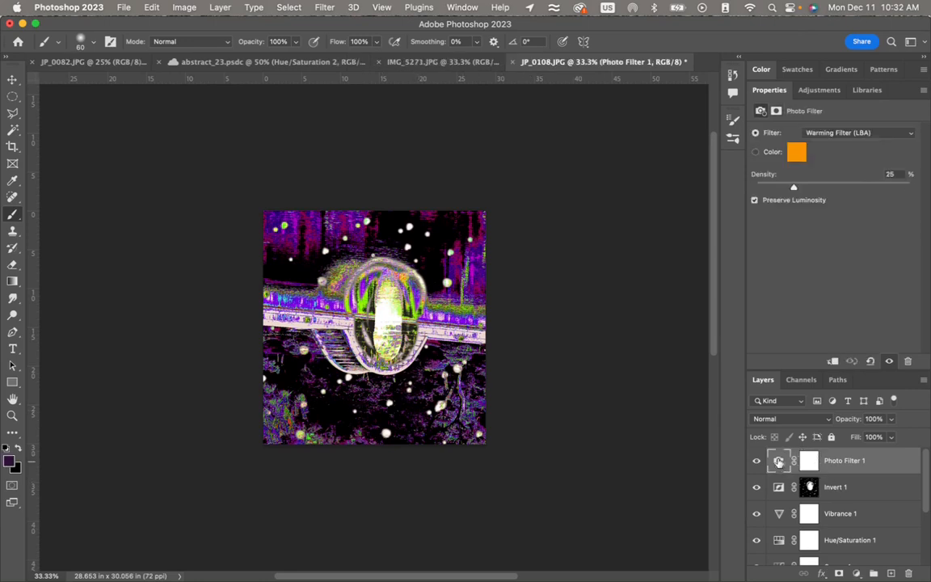
click(811, 463)
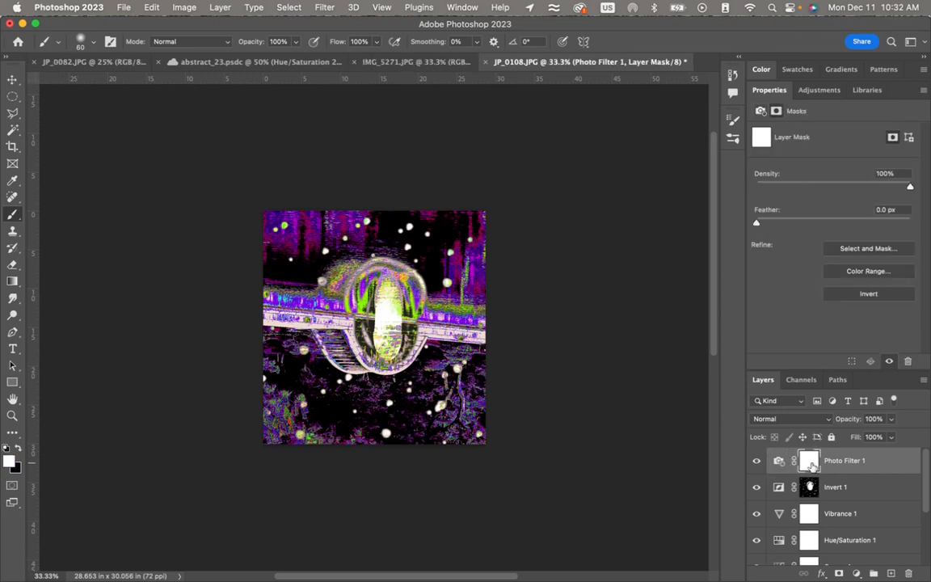
click(11, 282)
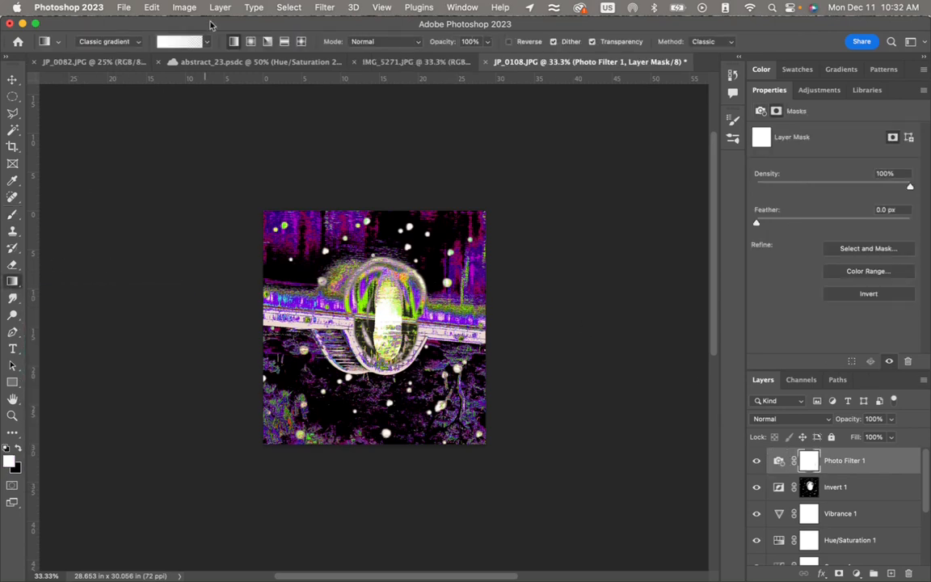
click(17, 450)
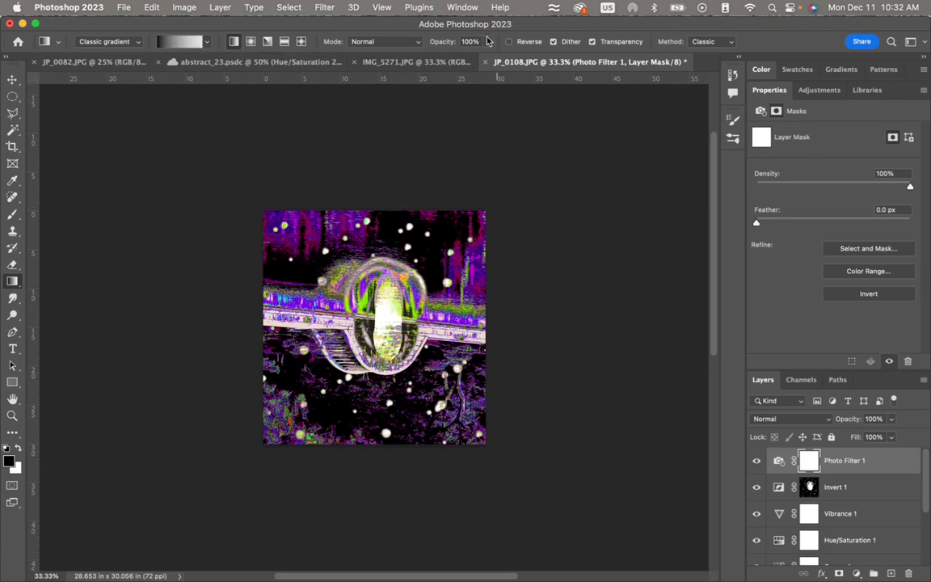
drag(385, 205, 385, 267)
drag(346, 343, 346, 356)
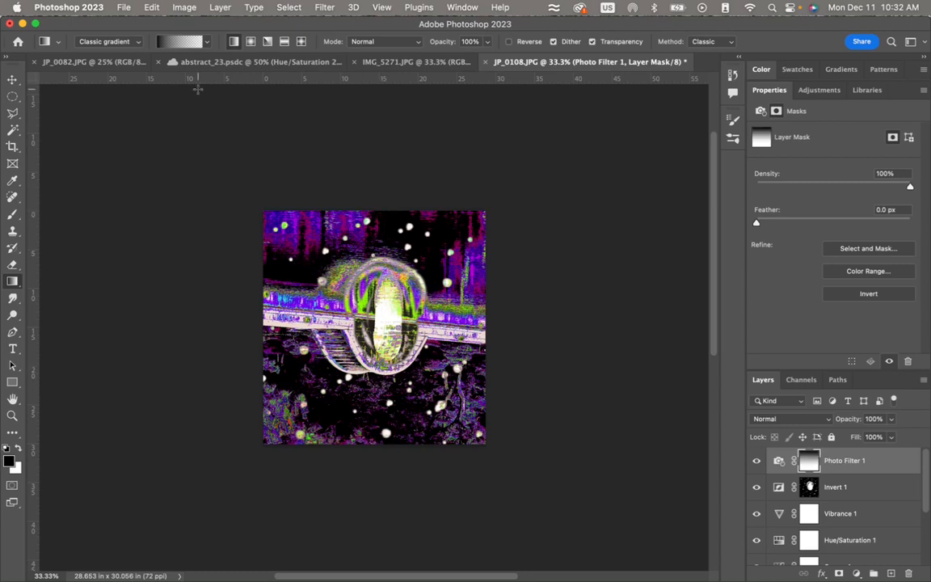
click(138, 44)
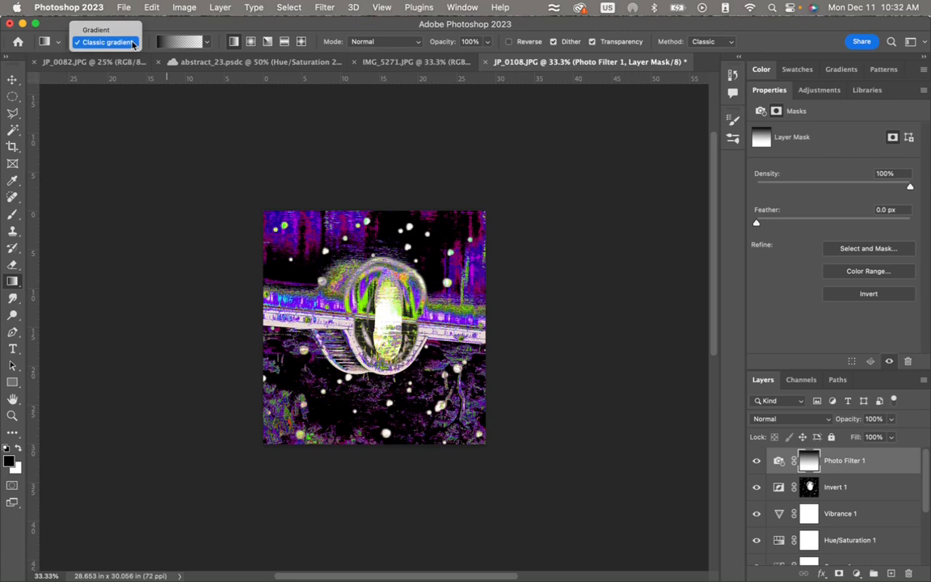
click(134, 42)
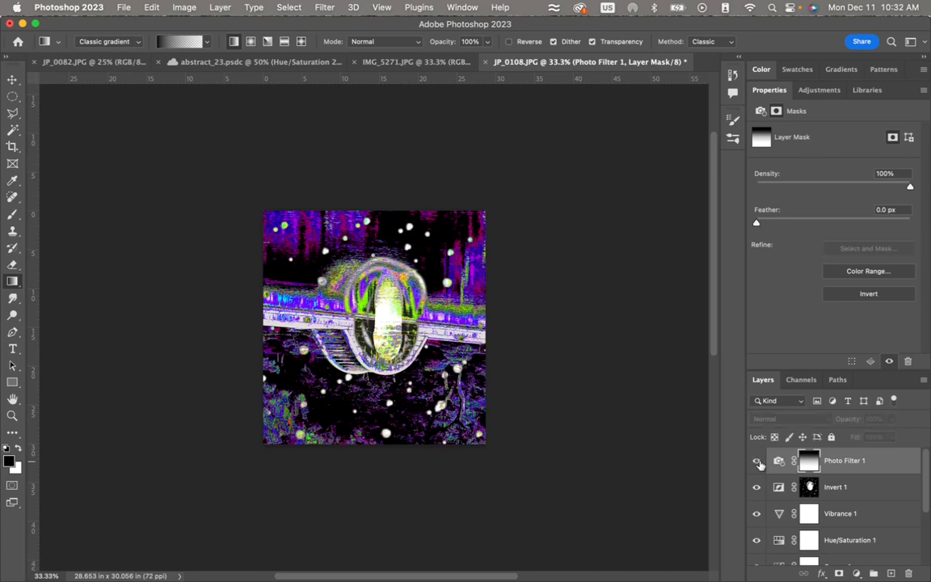
click(758, 461)
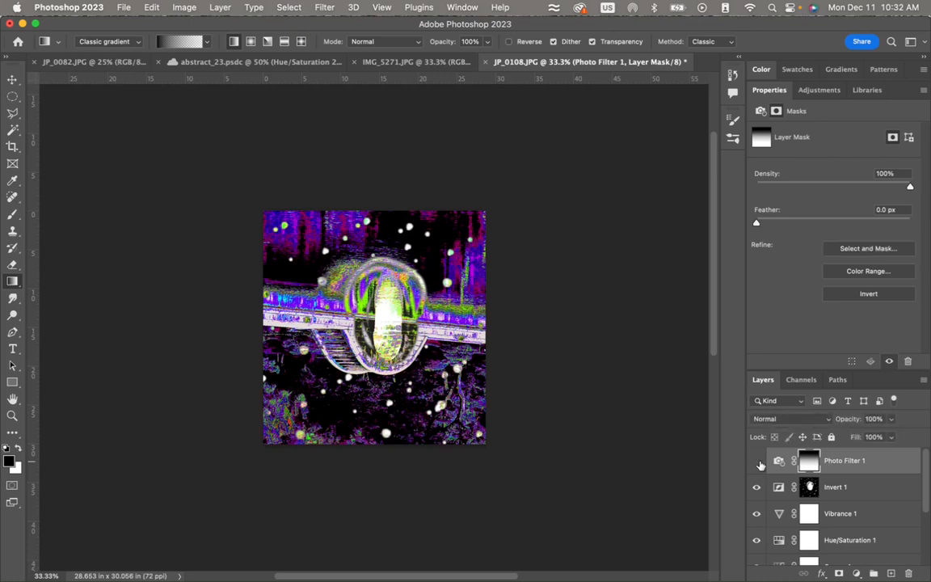
click(760, 464)
- Add a Levels adjustment layer above Photo Filter 1 and apply black radial gradients to its mask from the image centre to the upper-right corner
click(820, 90)
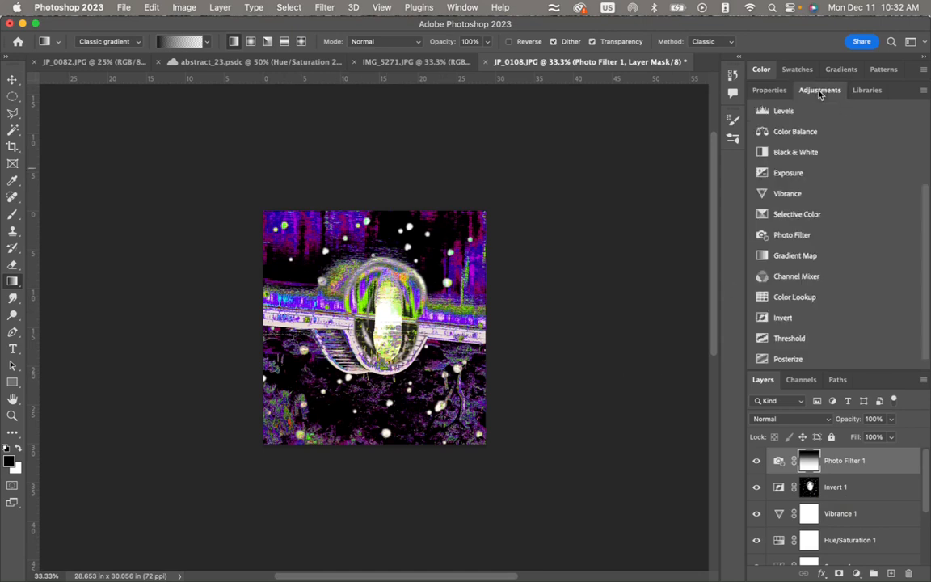
click(784, 111)
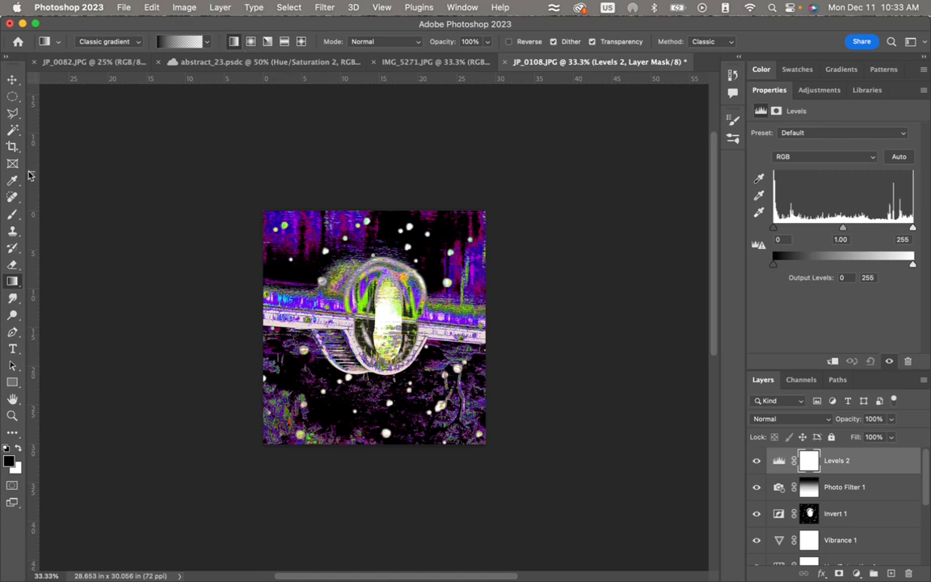
click(252, 41)
drag(380, 319, 488, 209)
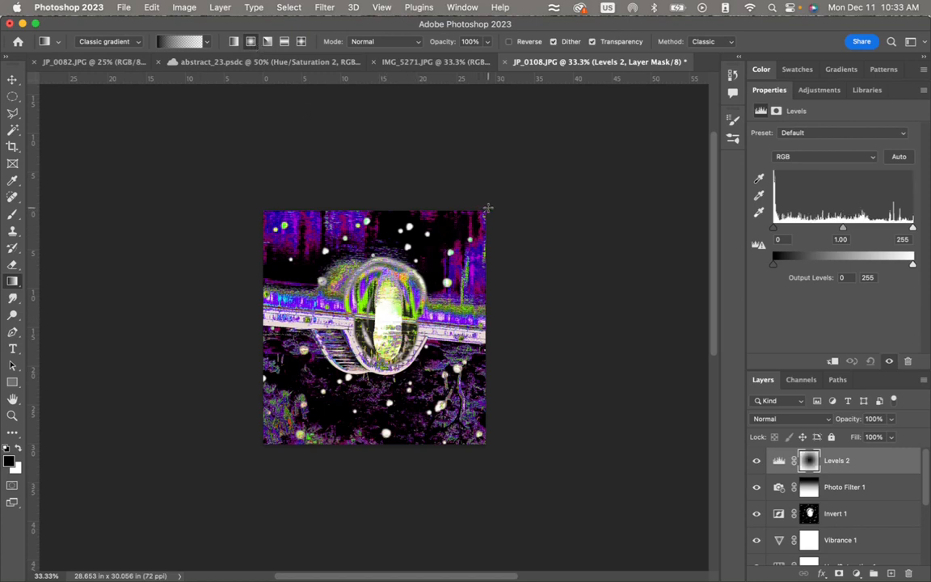
drag(376, 333, 482, 215)
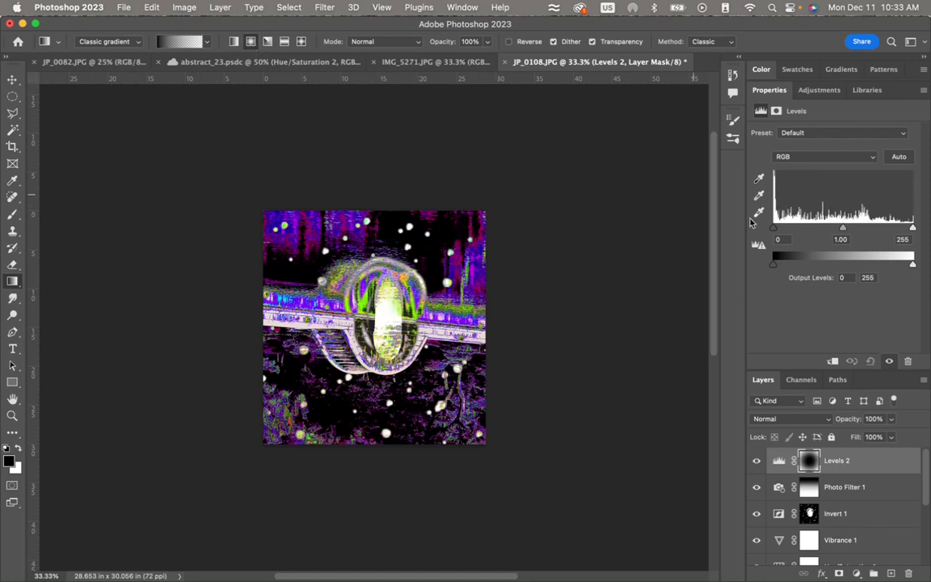
- Set the shadow input level of Levels 2 to 187 and toggle the layer's visibility to compare the effect
drag(774, 231, 877, 226)
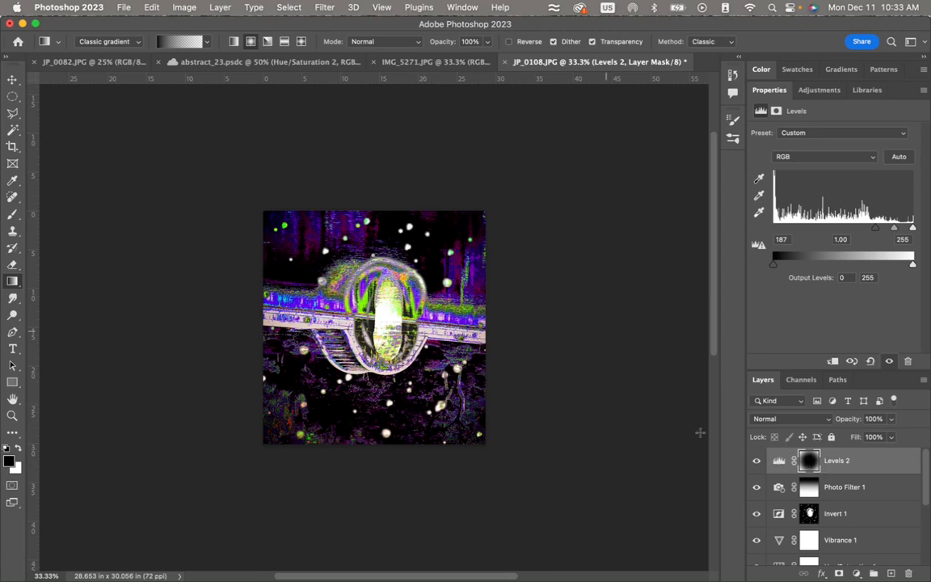
click(758, 461)
click(757, 461)
click(757, 461)
click(758, 461)
click(757, 461)
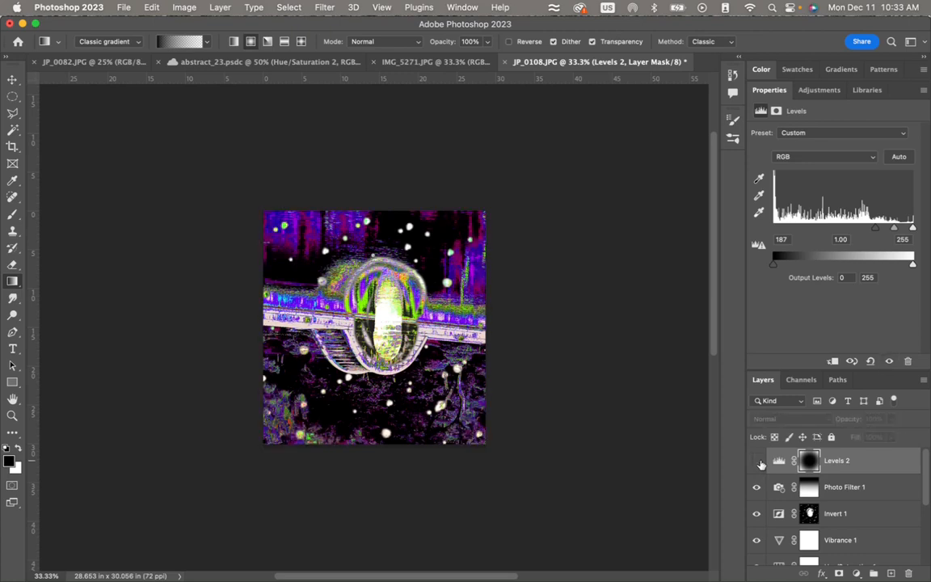
click(757, 461)
click(757, 461)
click(757, 461)
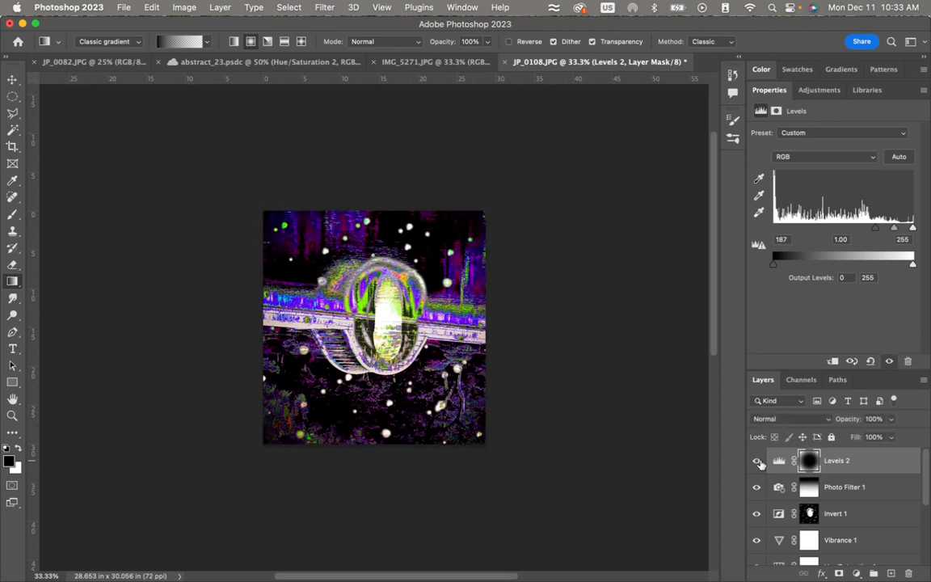
click(757, 461)
click(757, 461)
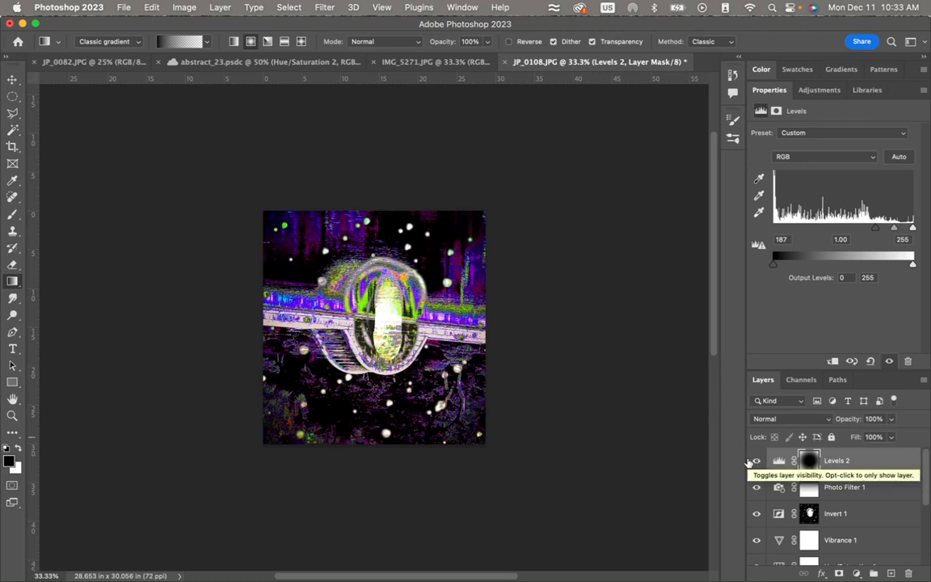
- Review the adjustment layer stack in abstract_23.psdc for reference and return to JP_0108.JPG
click(273, 62)
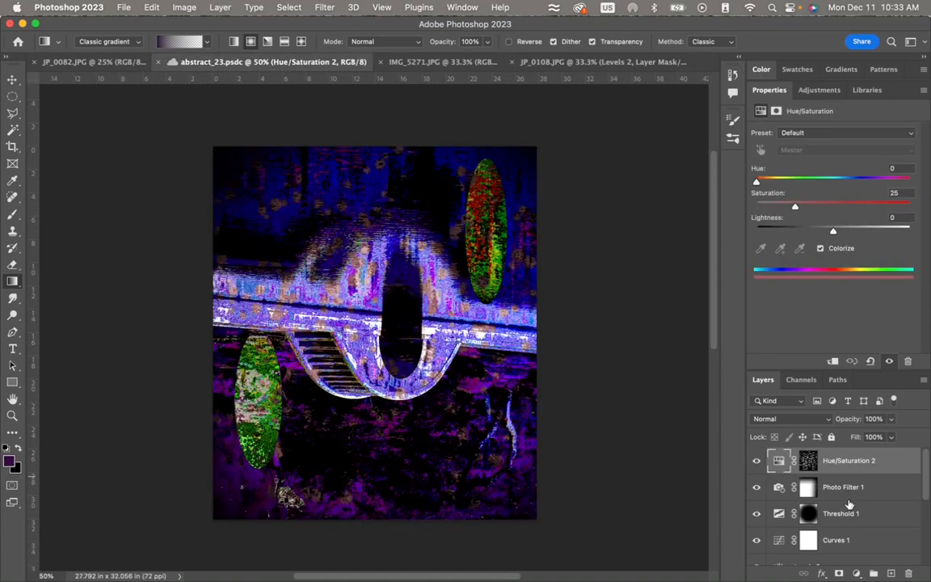
scroll(849, 503, down, 2)
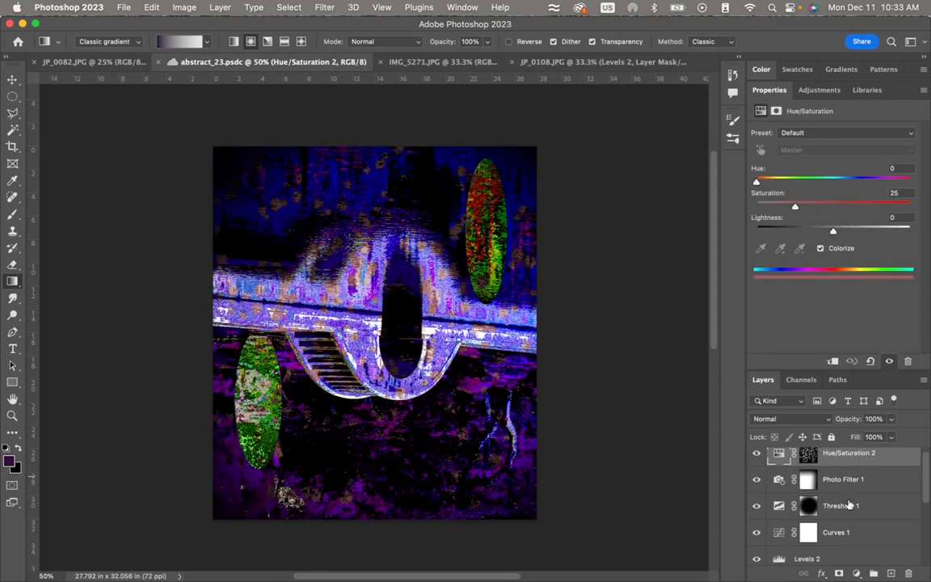
scroll(848, 504, down, 5)
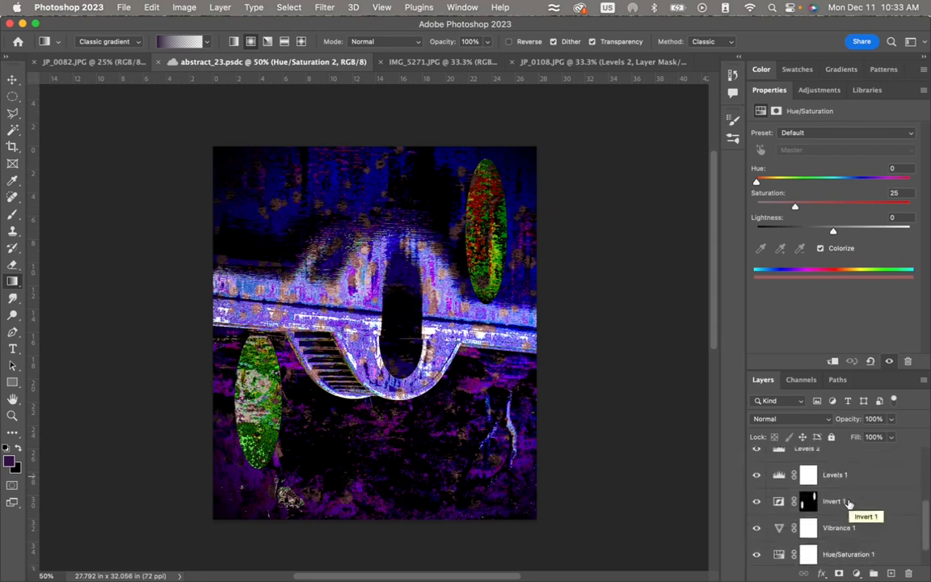
scroll(849, 503, up, 7)
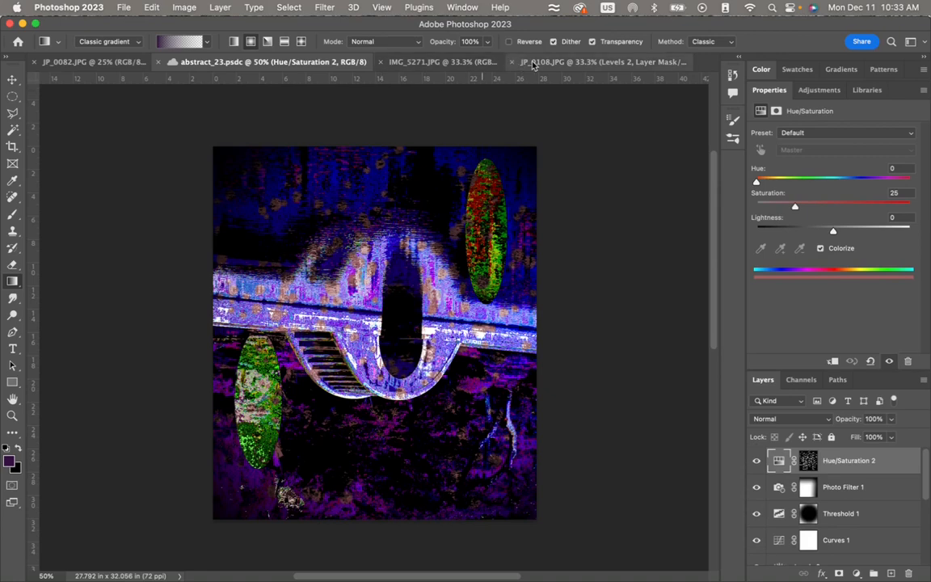
click(564, 63)
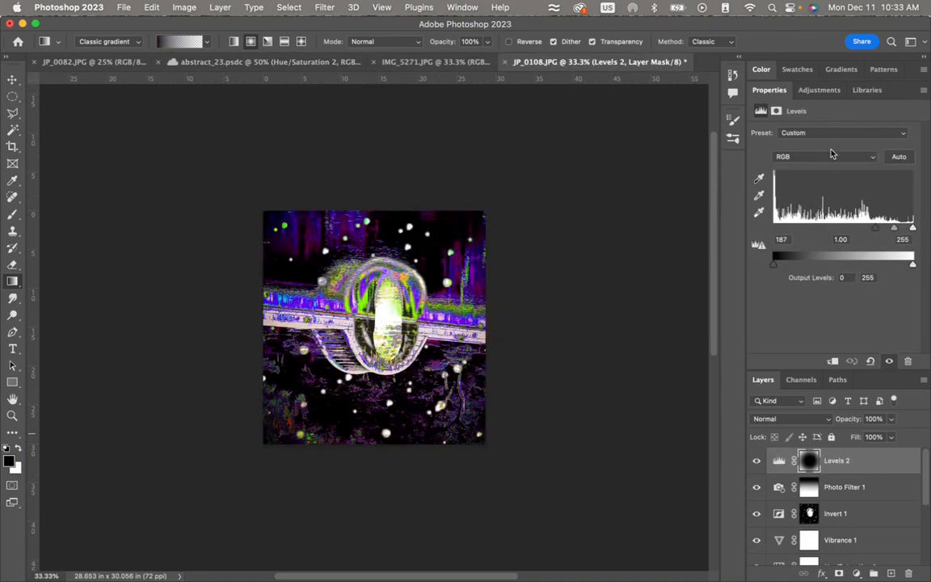
- Try a Threshold adjustment layer above Levels 2 with a threshold level of 109 and 24% opacity
click(823, 90)
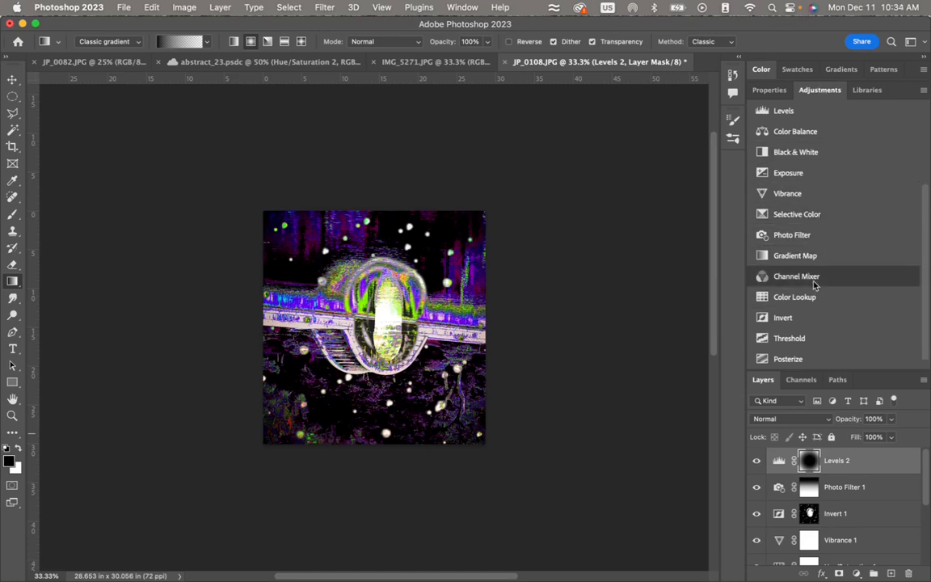
click(812, 338)
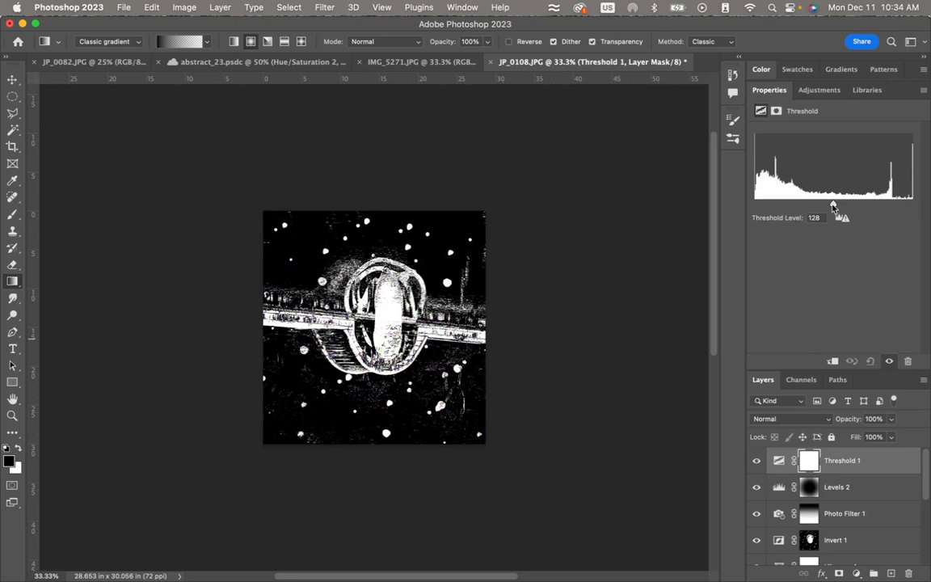
mouse_move(834, 207)
mouse_down()
mouse_move(772, 206)
mouse_move(876, 203)
mouse_move(822, 204)
mouse_up()
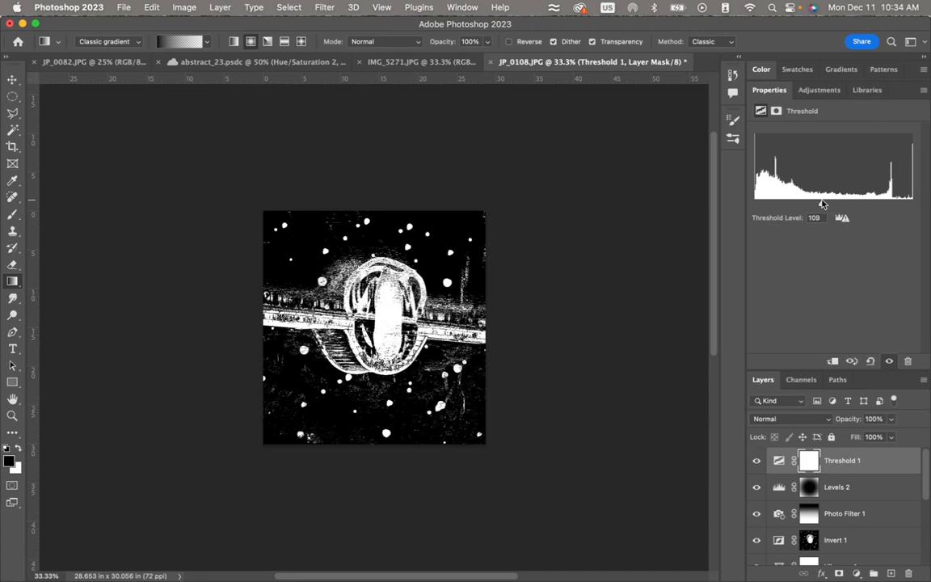
click(891, 419)
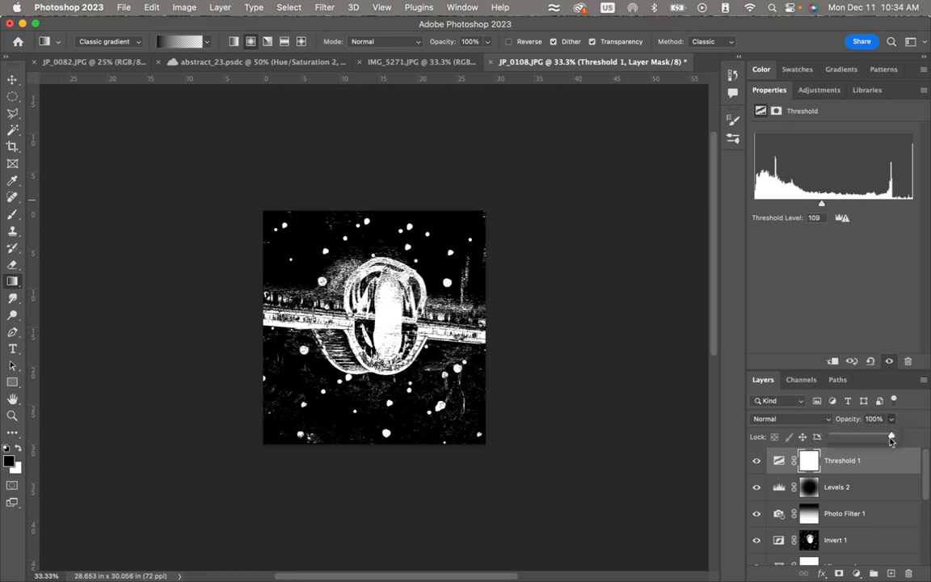
drag(891, 441, 846, 438)
- Compare the image with and without the Threshold 1 layer, and delete that layer
click(757, 462)
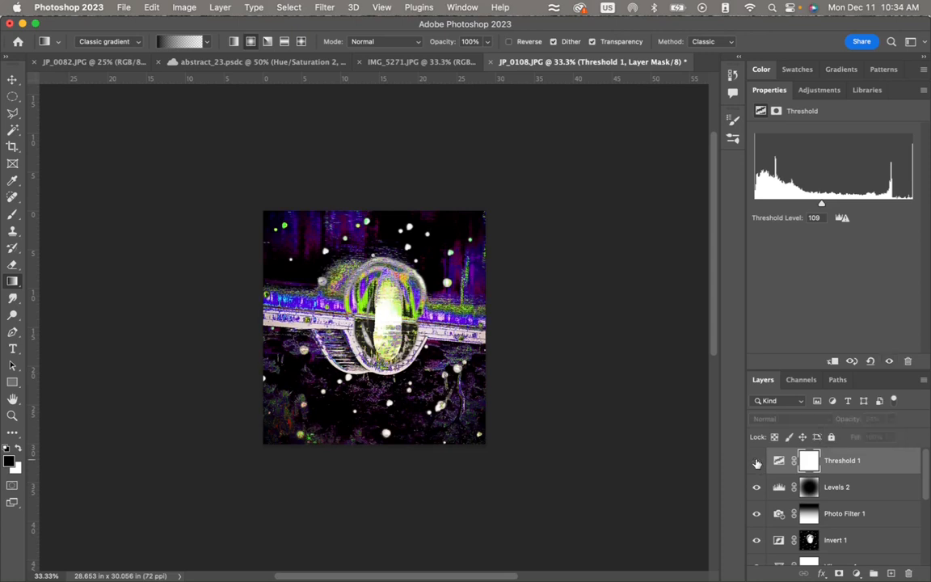
click(757, 461)
click(757, 462)
click(757, 462)
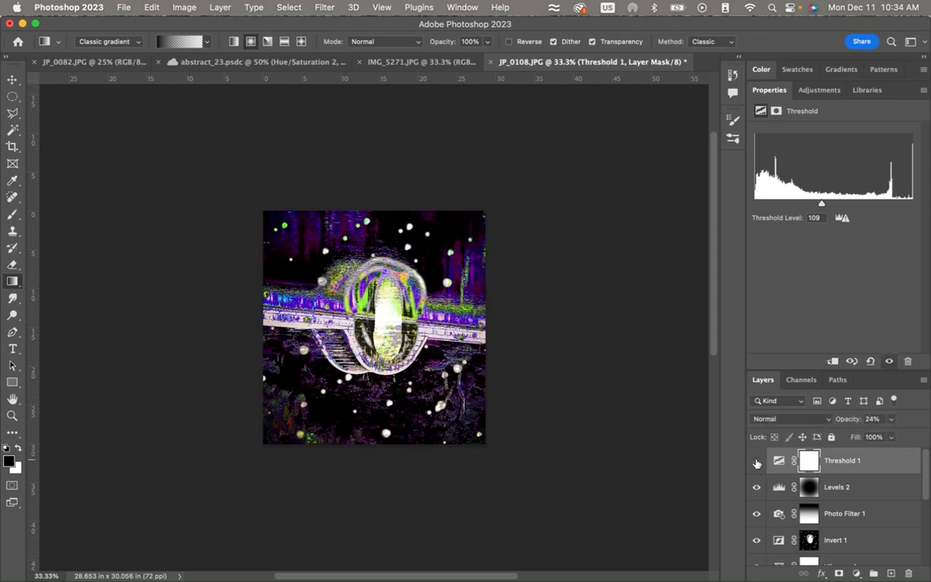
click(756, 462)
click(757, 462)
click(757, 462)
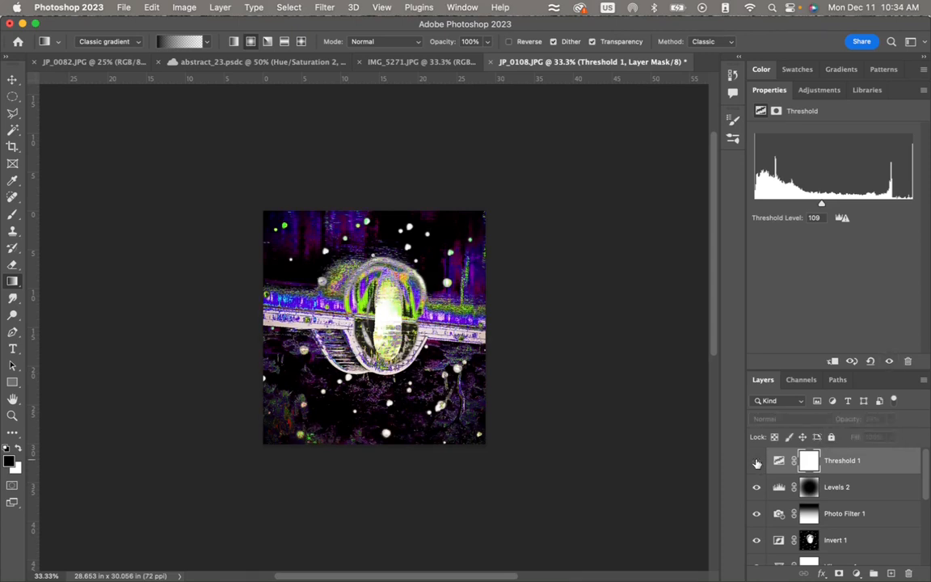
click(756, 462)
click(757, 462)
click(757, 462)
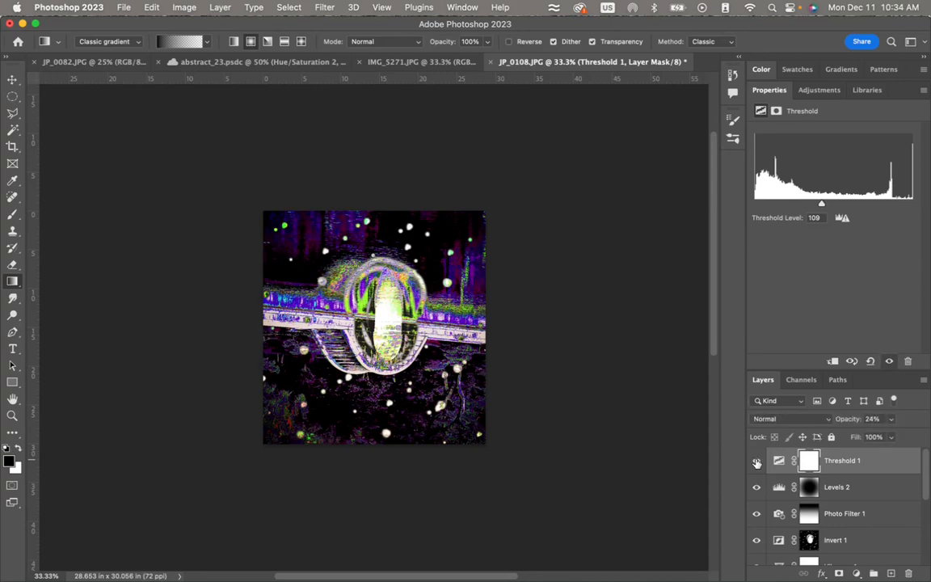
click(757, 463)
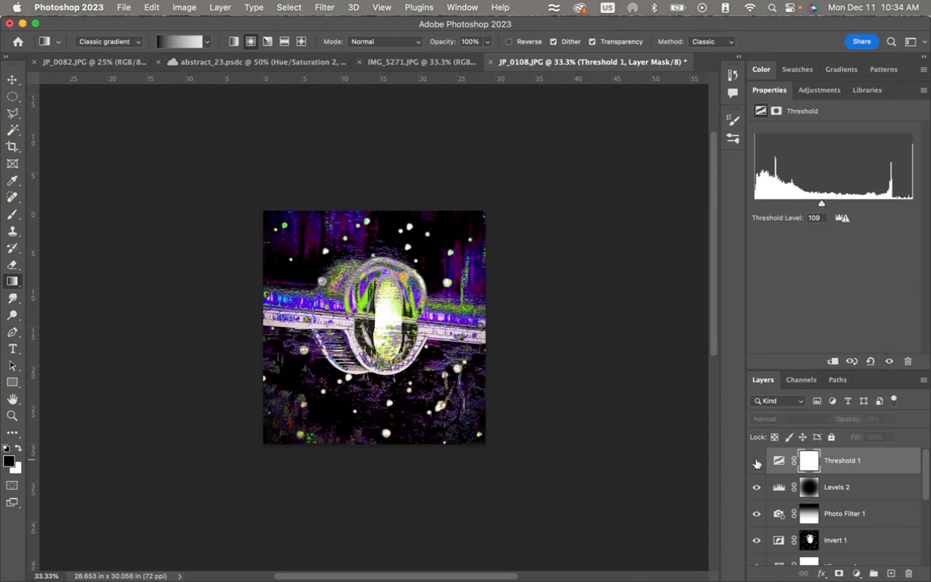
click(838, 465)
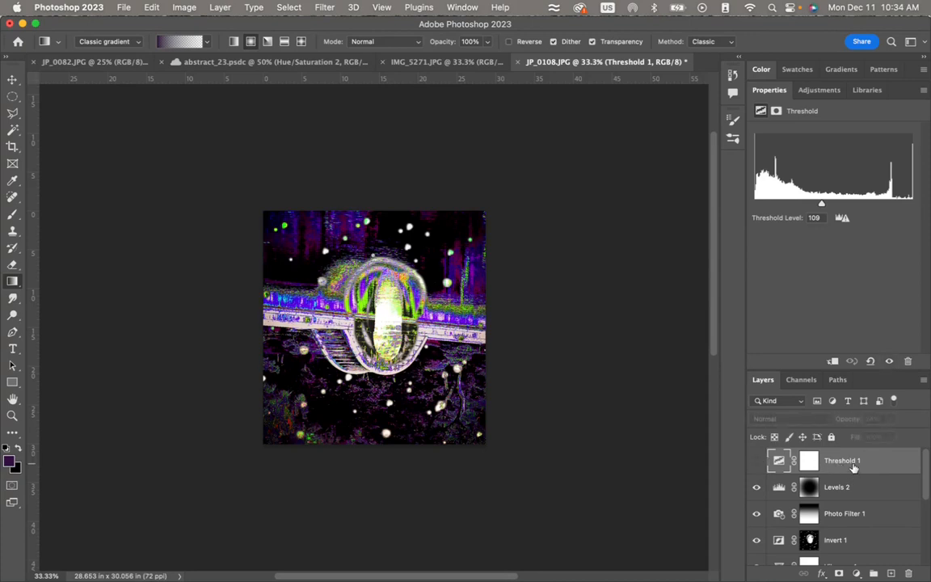
key(Delete)
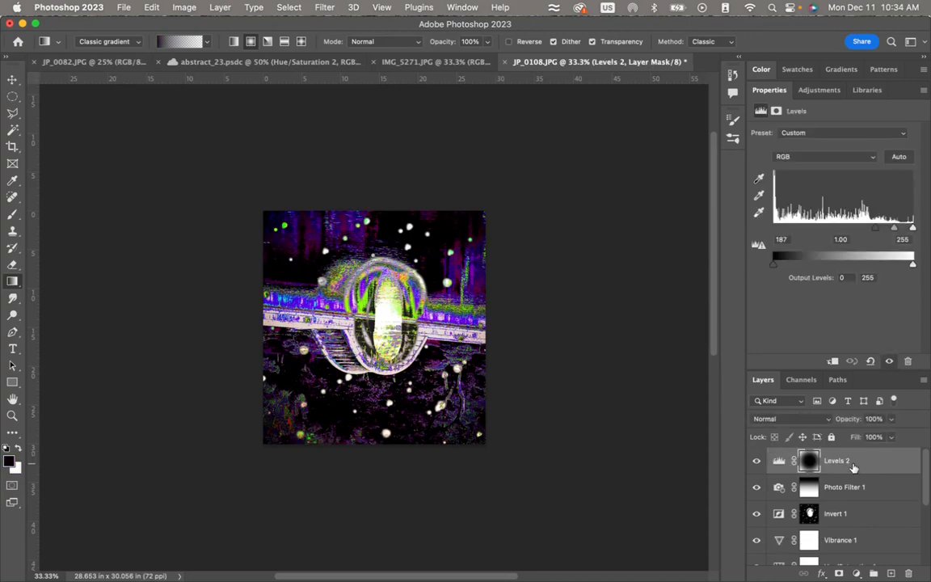
- Choose the 80 px multi-dot brush tip for the Brush tool and enlarge the brush to 800 px
click(735, 122)
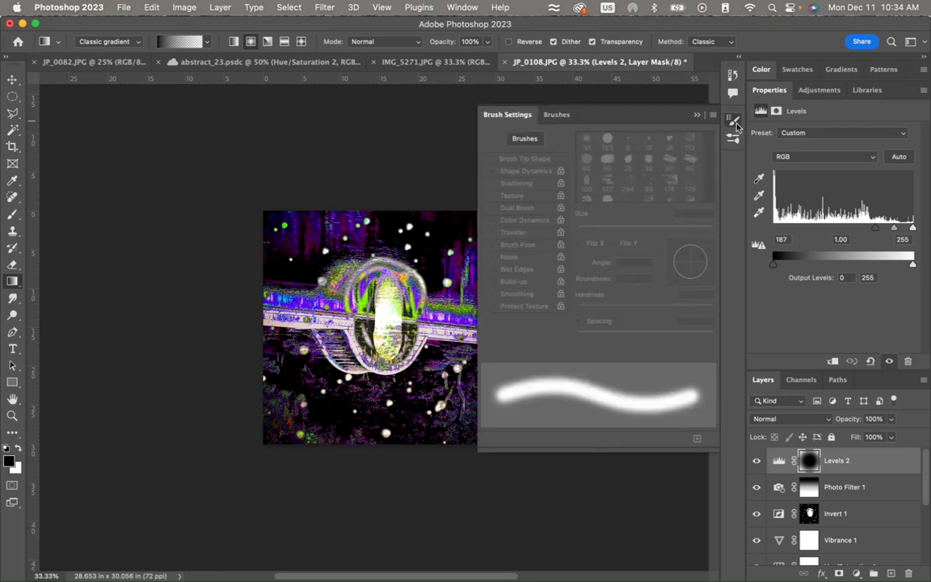
click(10, 213)
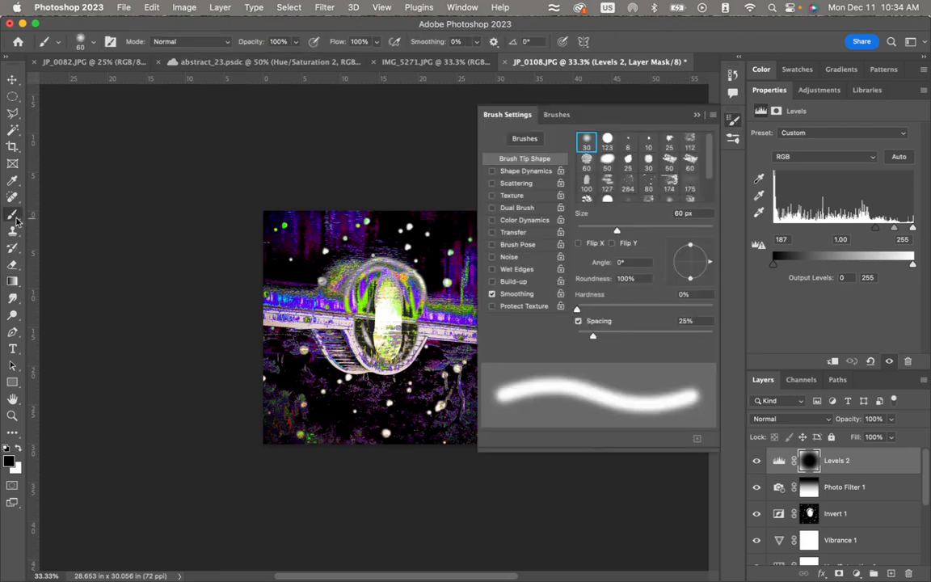
click(648, 185)
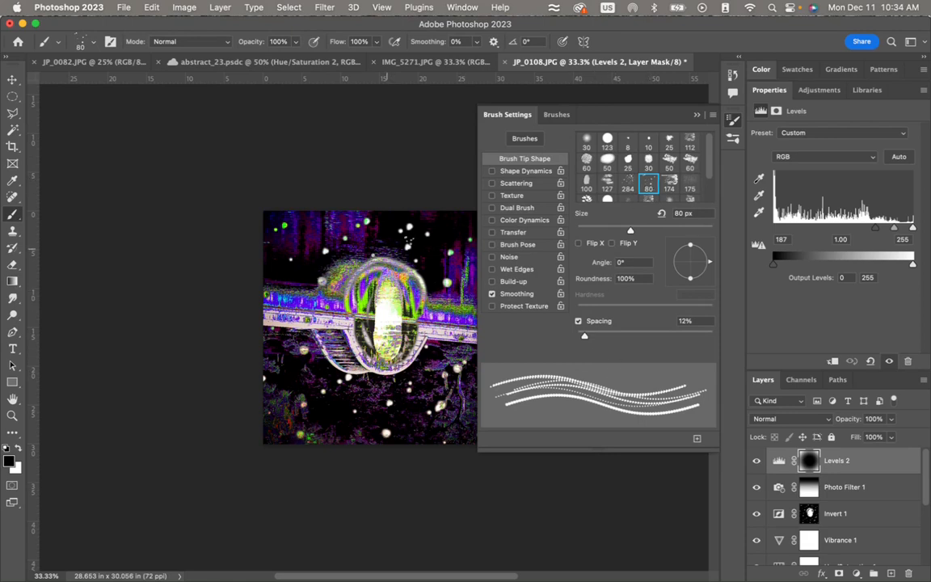
click(659, 109)
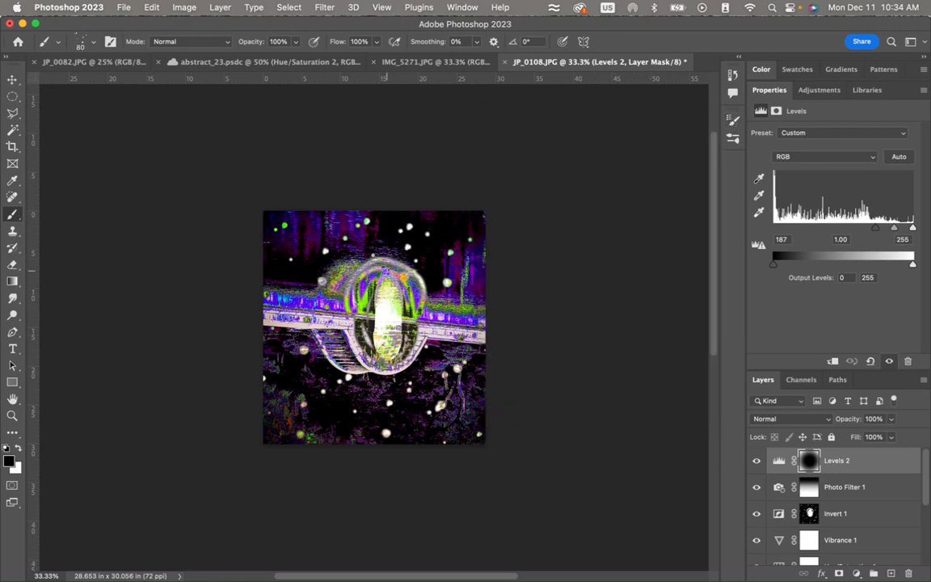
key(bracketright)
key(bracketright)
key(bracketright)
key(bracketright)
key(bracketright)
key(bracketright)
key(bracketright)
key(bracketright)
key(bracketright)
key(bracketright)
key(bracketright)
key(bracketright)
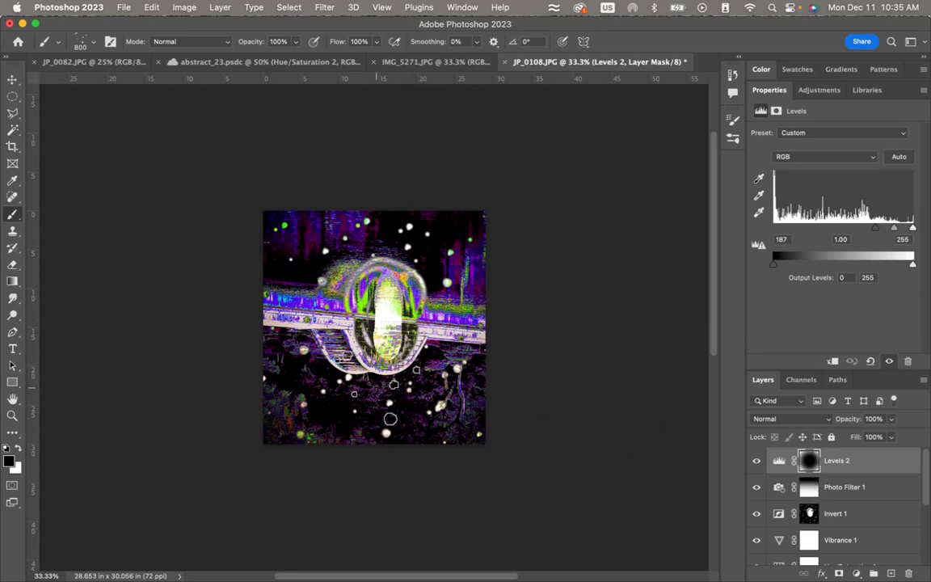
- Toggle the visibility of the Levels 1 and Curves 1 layers to compare their effects on the image
scroll(791, 503, down, 5)
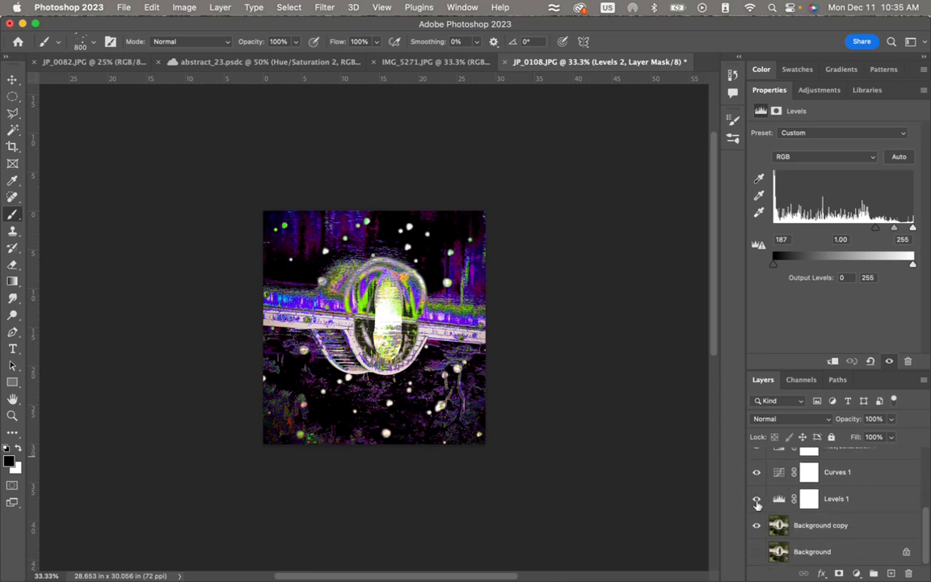
click(757, 502)
click(759, 480)
click(758, 479)
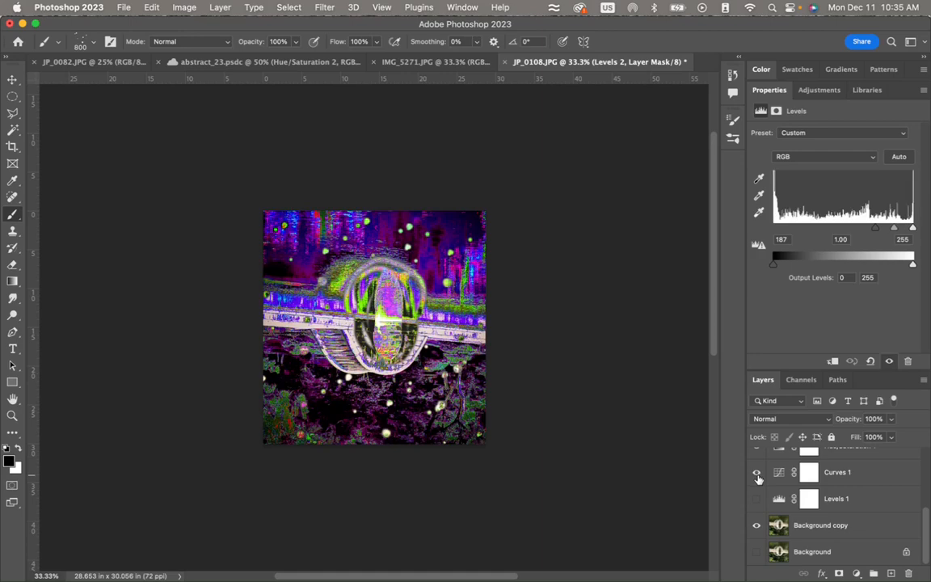
click(758, 501)
click(758, 501)
click(759, 501)
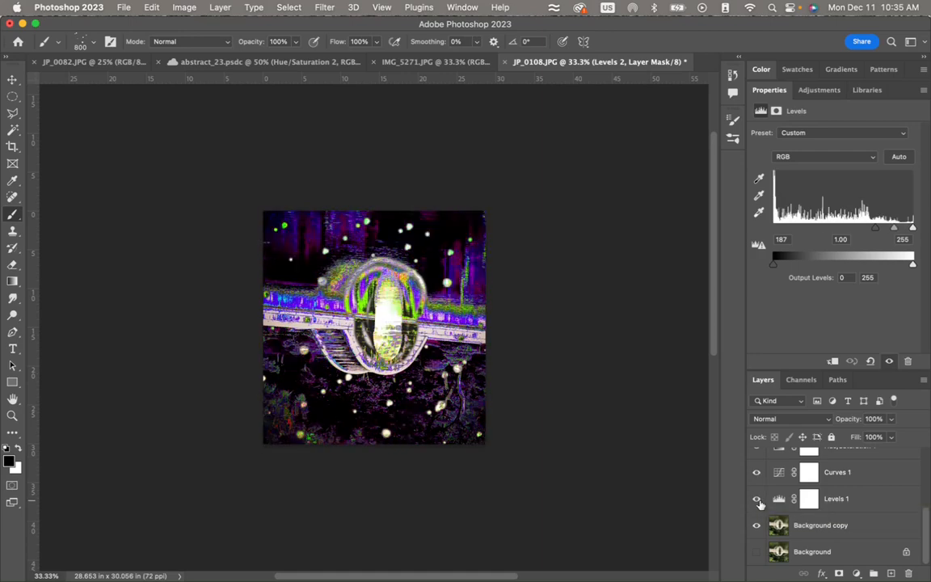
- Toggle the Hue/Saturation 1 and Invert 1 layers off and on to review what each contributes
scroll(758, 497, up, 2)
click(757, 488)
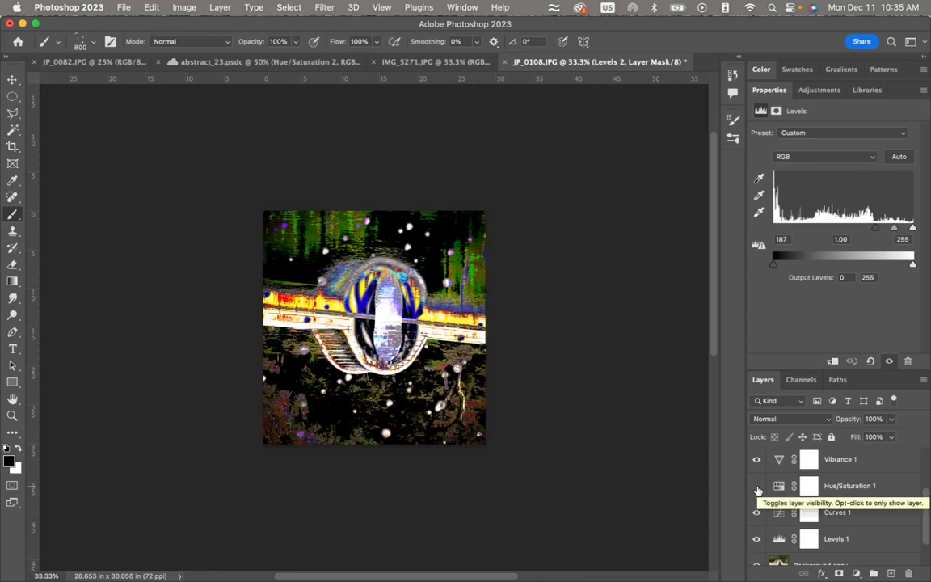
click(757, 488)
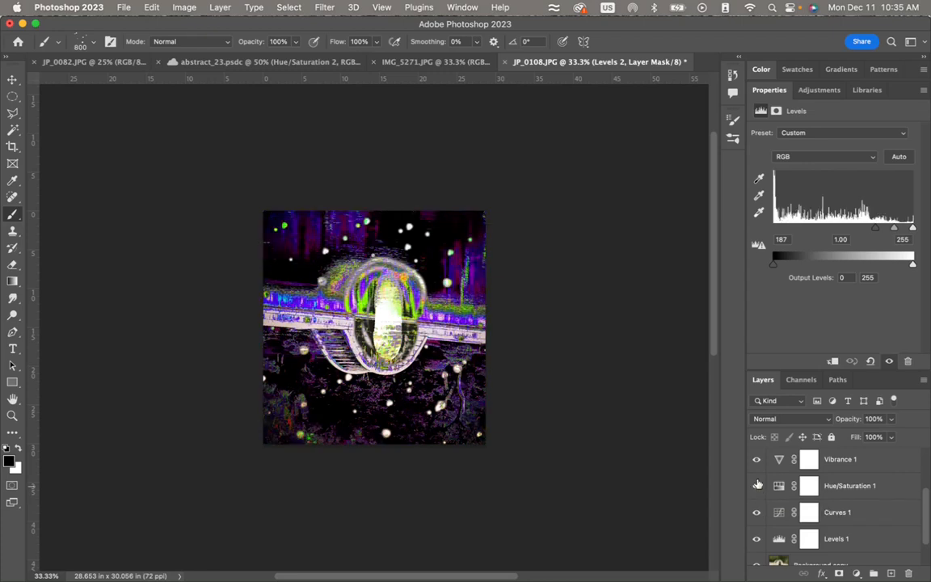
scroll(758, 469, up, 2)
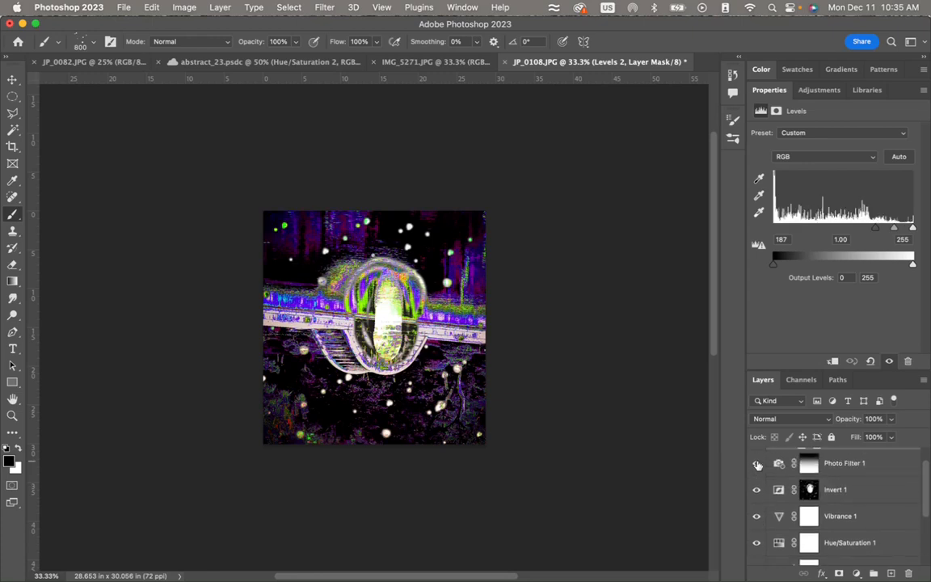
click(757, 491)
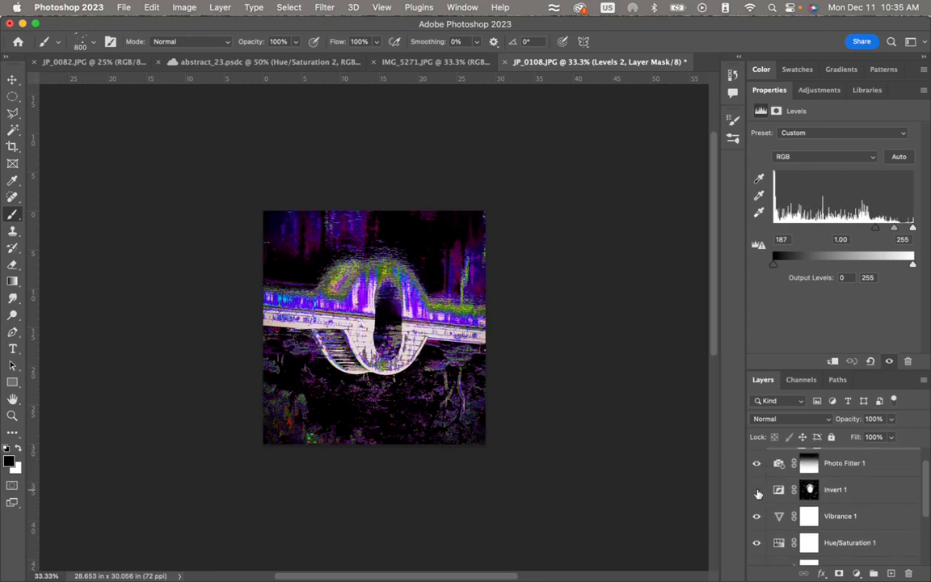
click(758, 491)
scroll(758, 491, up, 1)
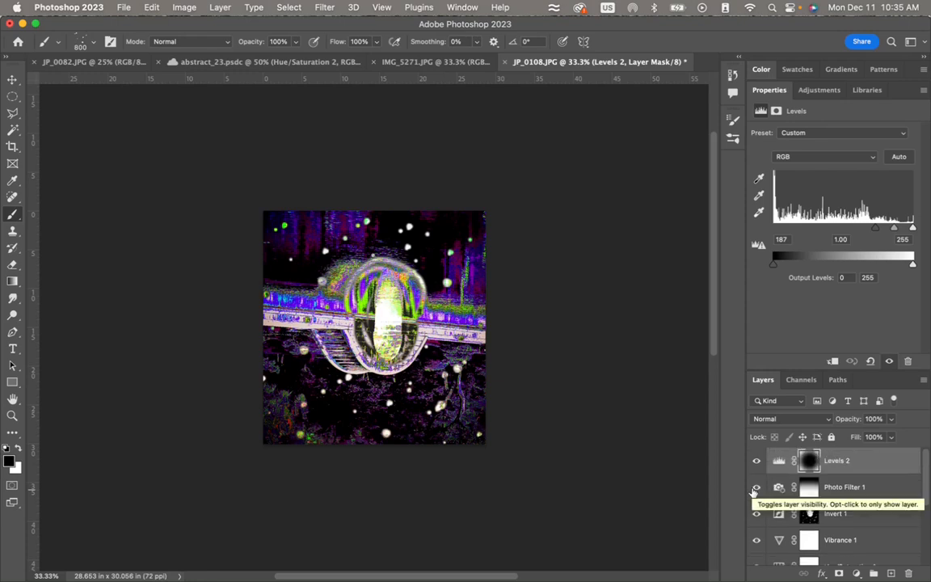
- Review the open documents IMG_5271.JPG, JP_0082.JPG and abstract_23.psdc, and return to JP_0108.JPG
click(446, 63)
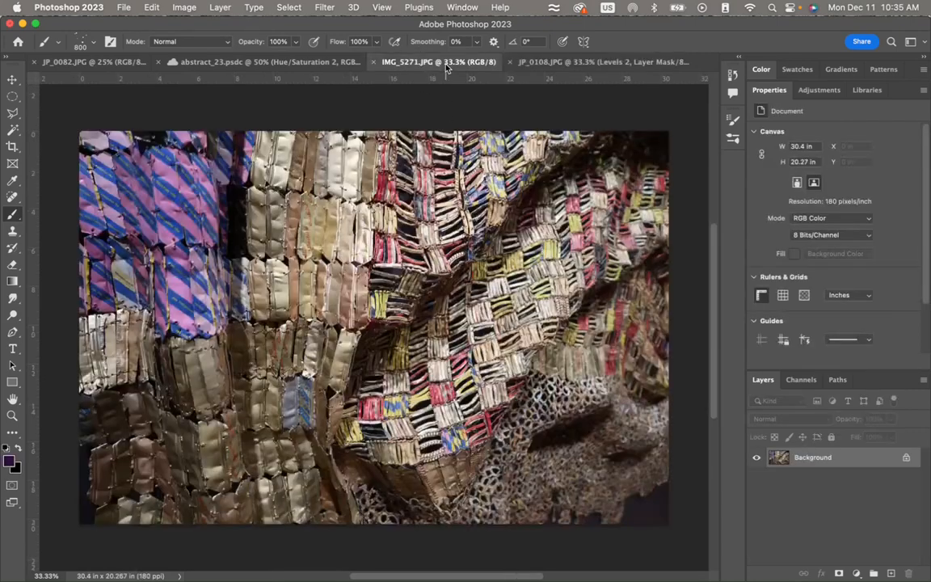
click(95, 61)
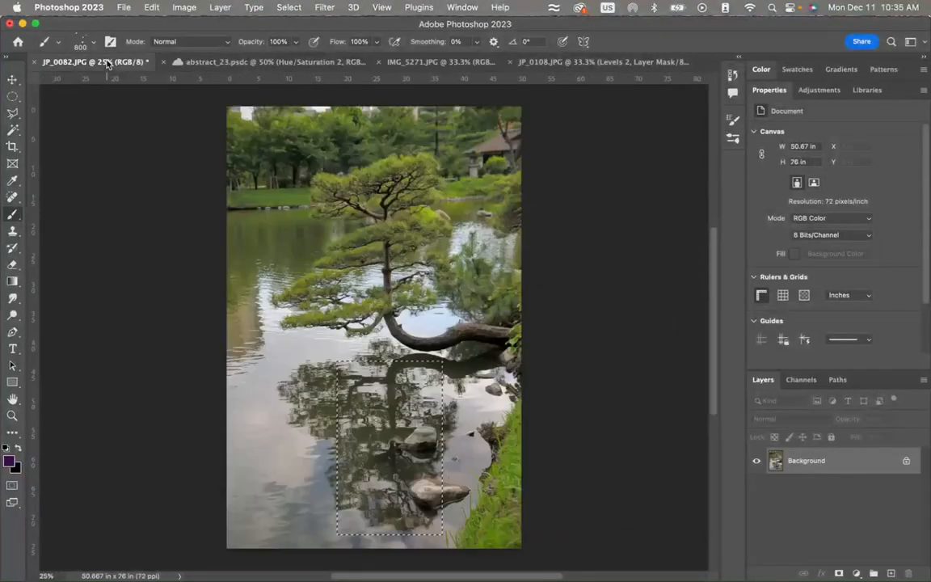
click(242, 62)
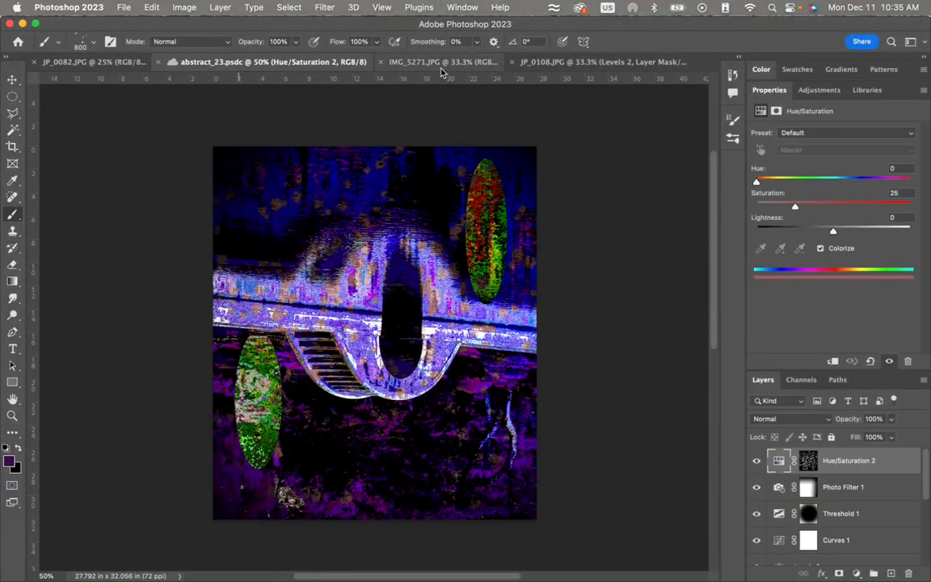
click(441, 63)
click(541, 63)
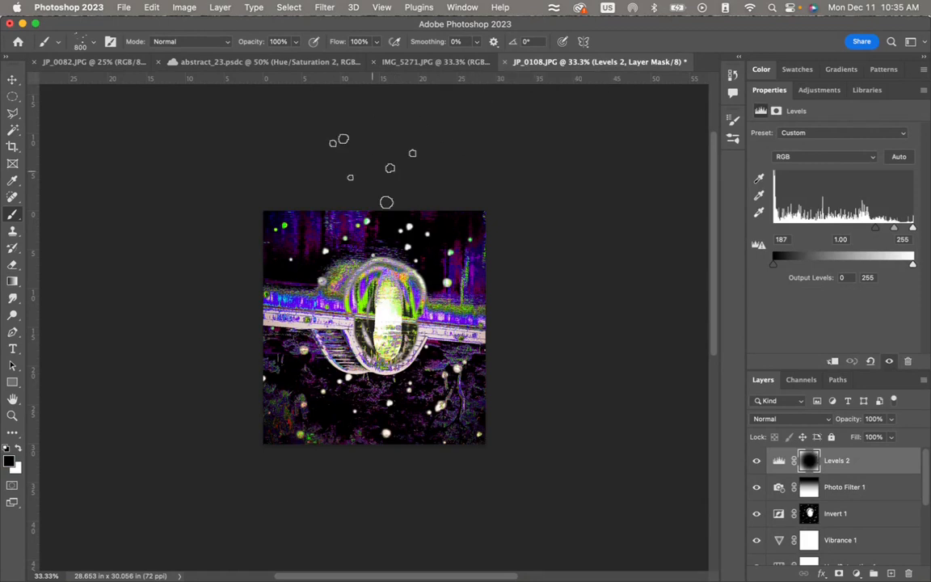
- Save the layered image to Creative Cloud as Abstract1-2324JP_0108
click(123, 7)
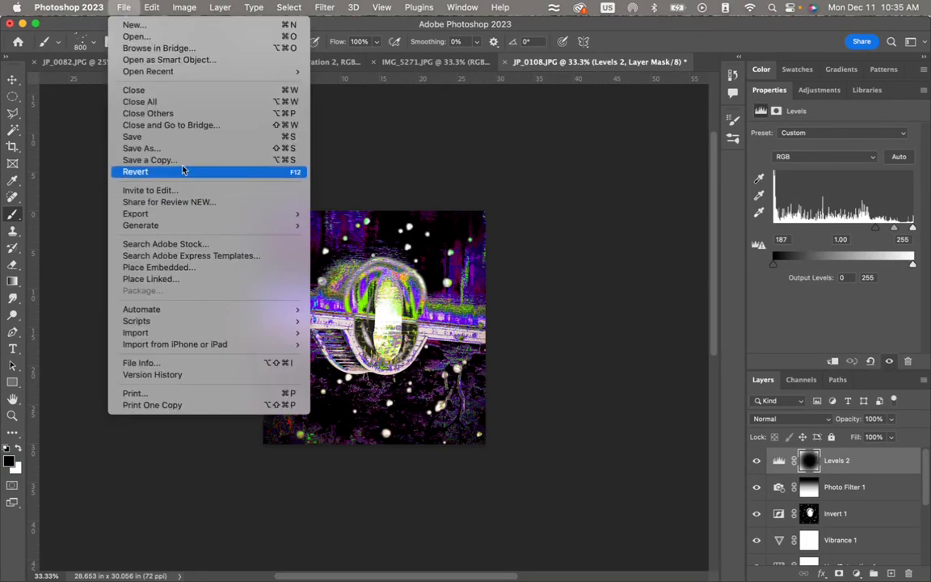
click(187, 137)
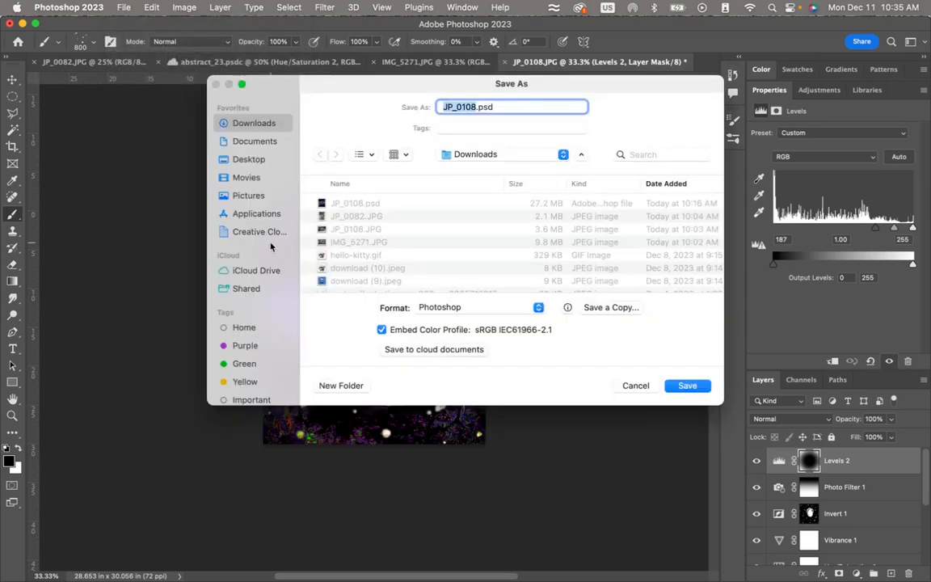
click(413, 350)
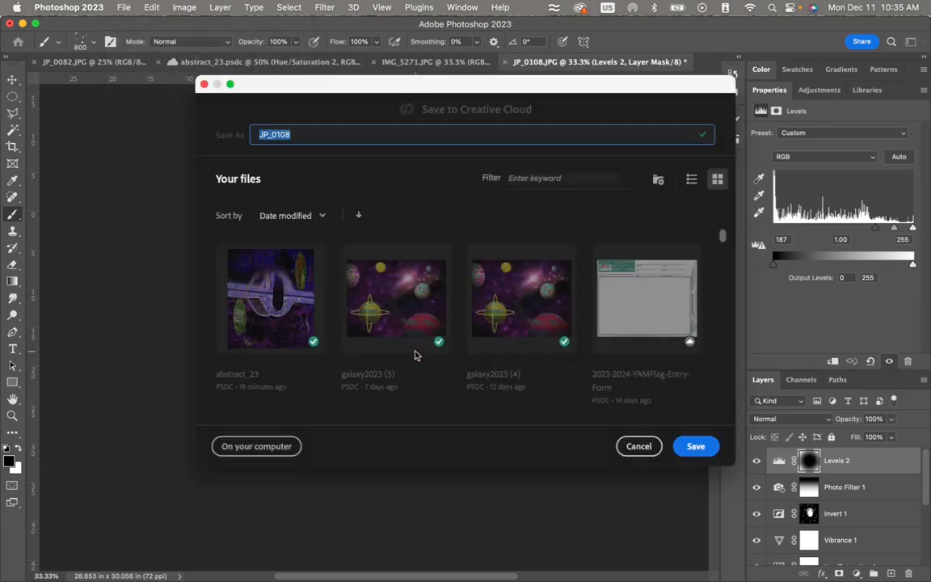
click(289, 134)
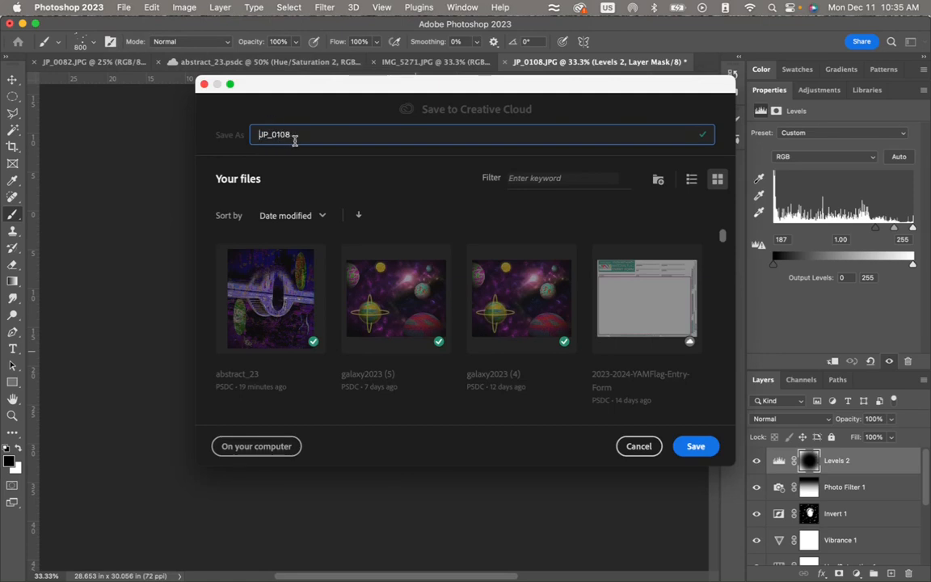
text(Abstract)
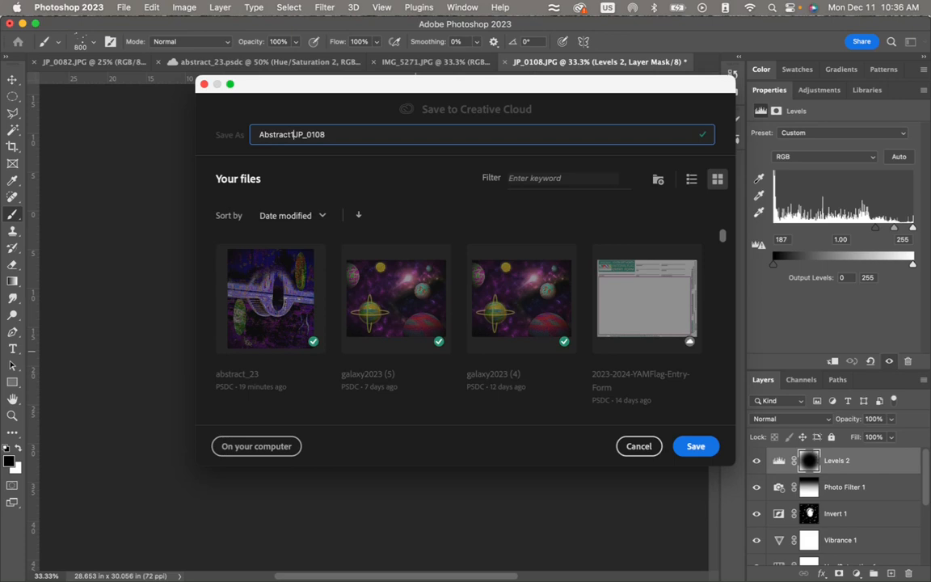
text(1-2324)
click(699, 448)
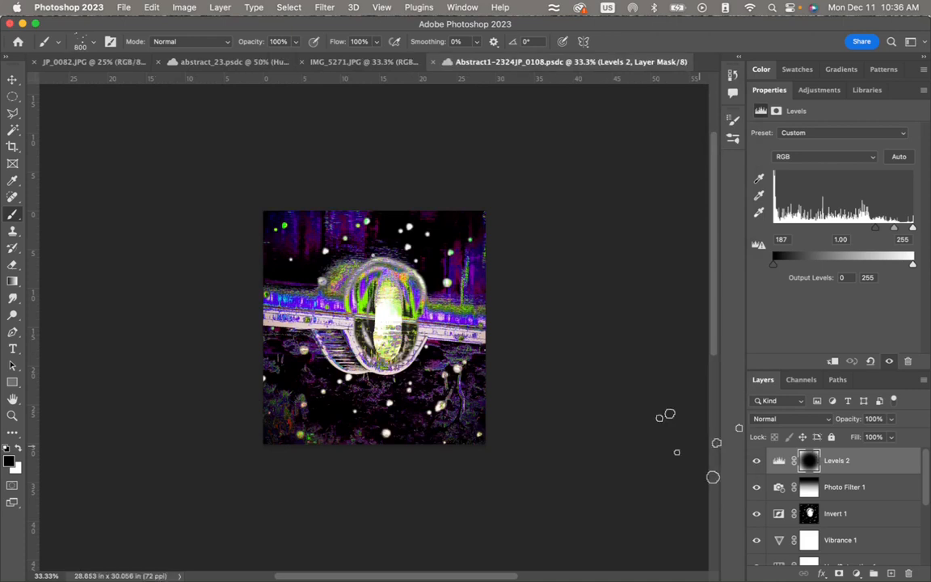
- Quick-export the image as Abstract1-2324JP_0108.png to the Documents folder and dismiss the Share for review offer permanently
click(123, 7)
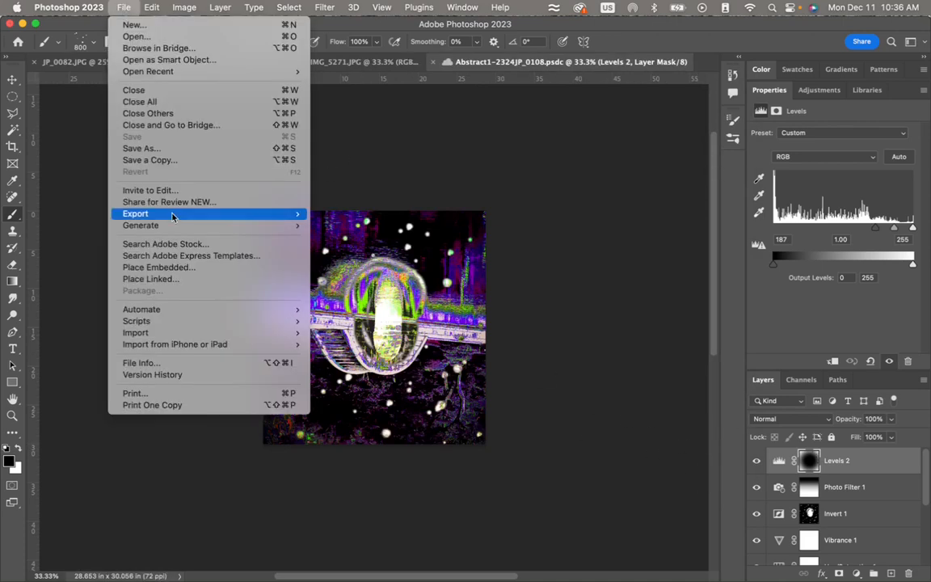
mouse_move(172, 214)
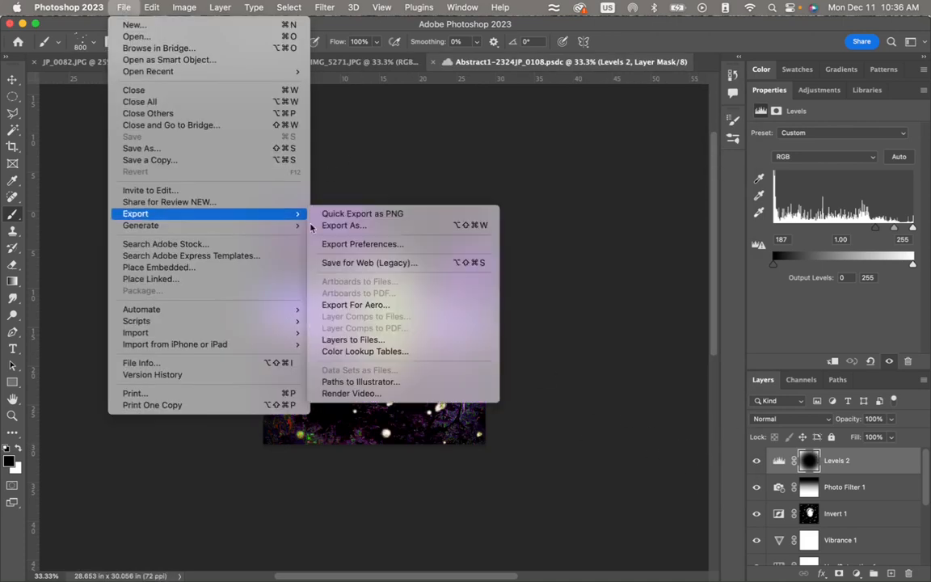
click(360, 215)
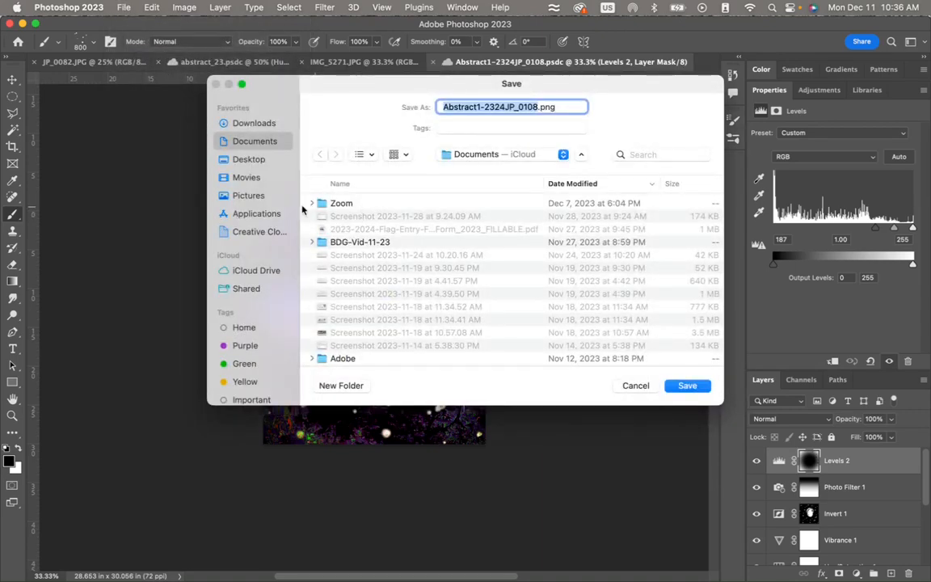
click(687, 386)
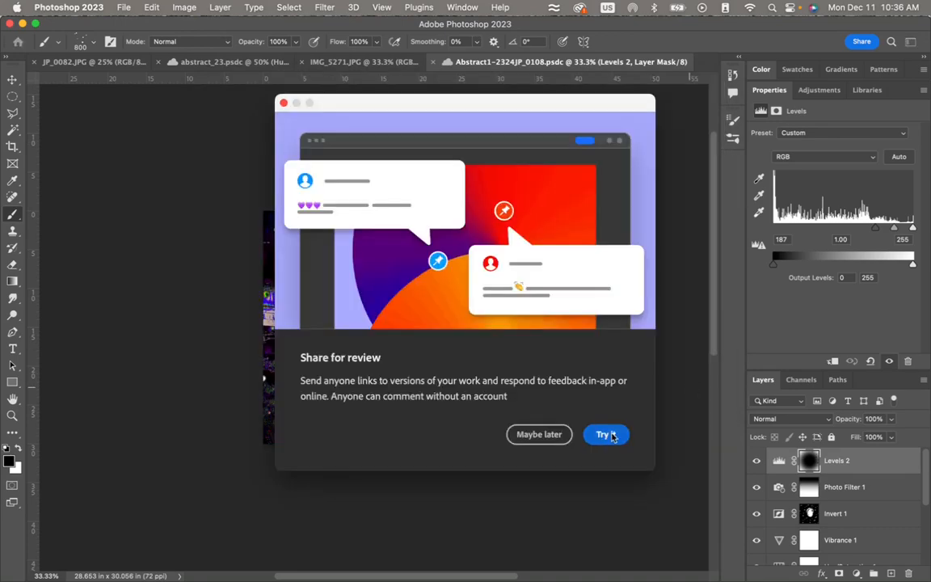
click(533, 443)
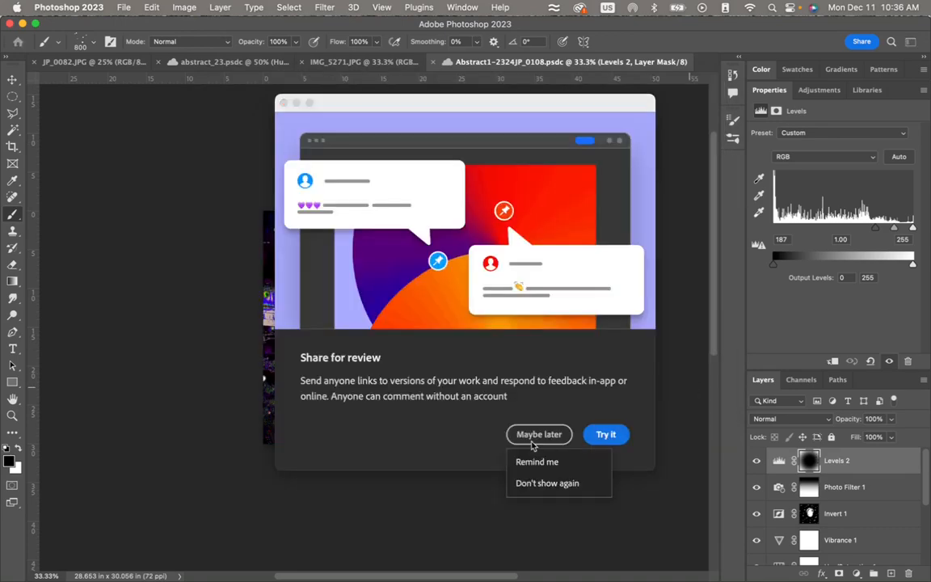
click(542, 485)
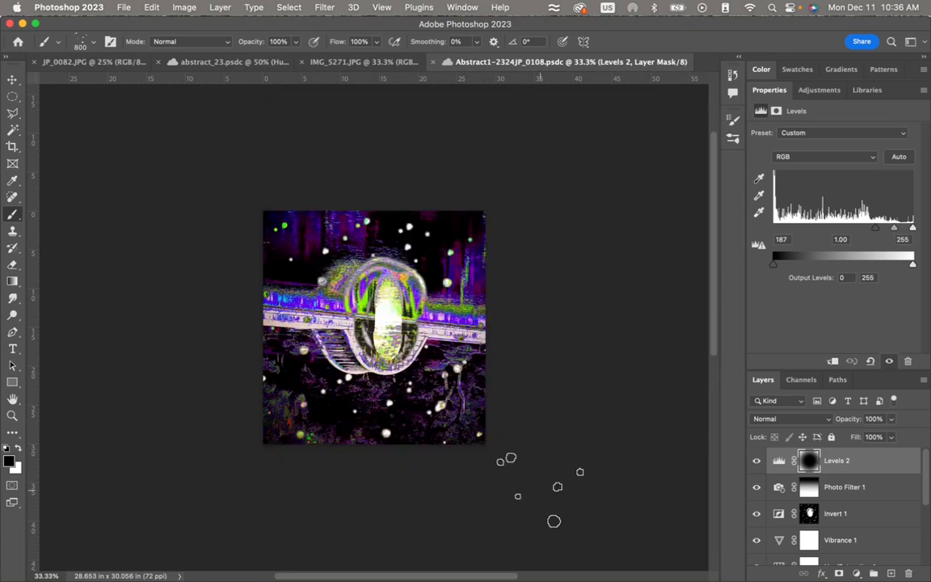